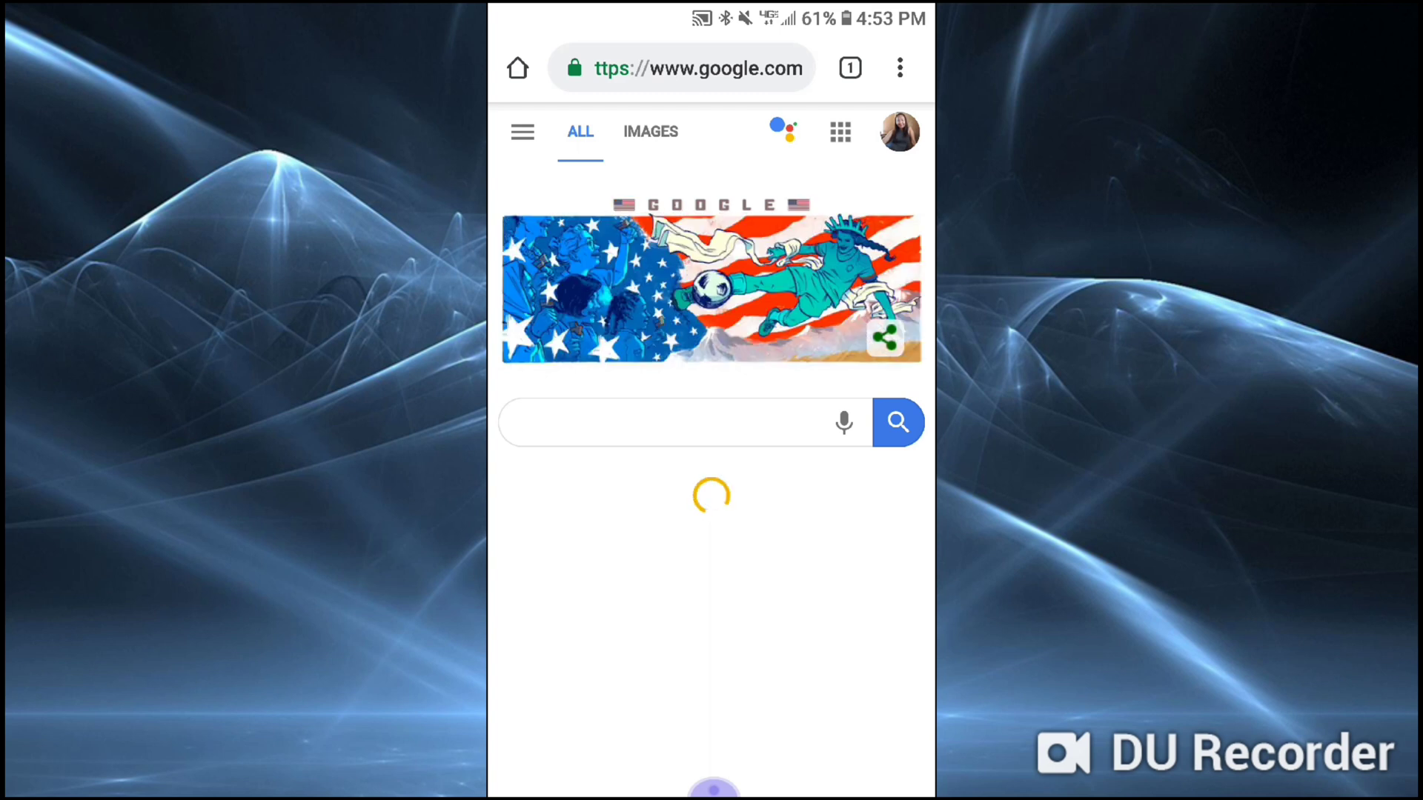
left_click(699, 68)
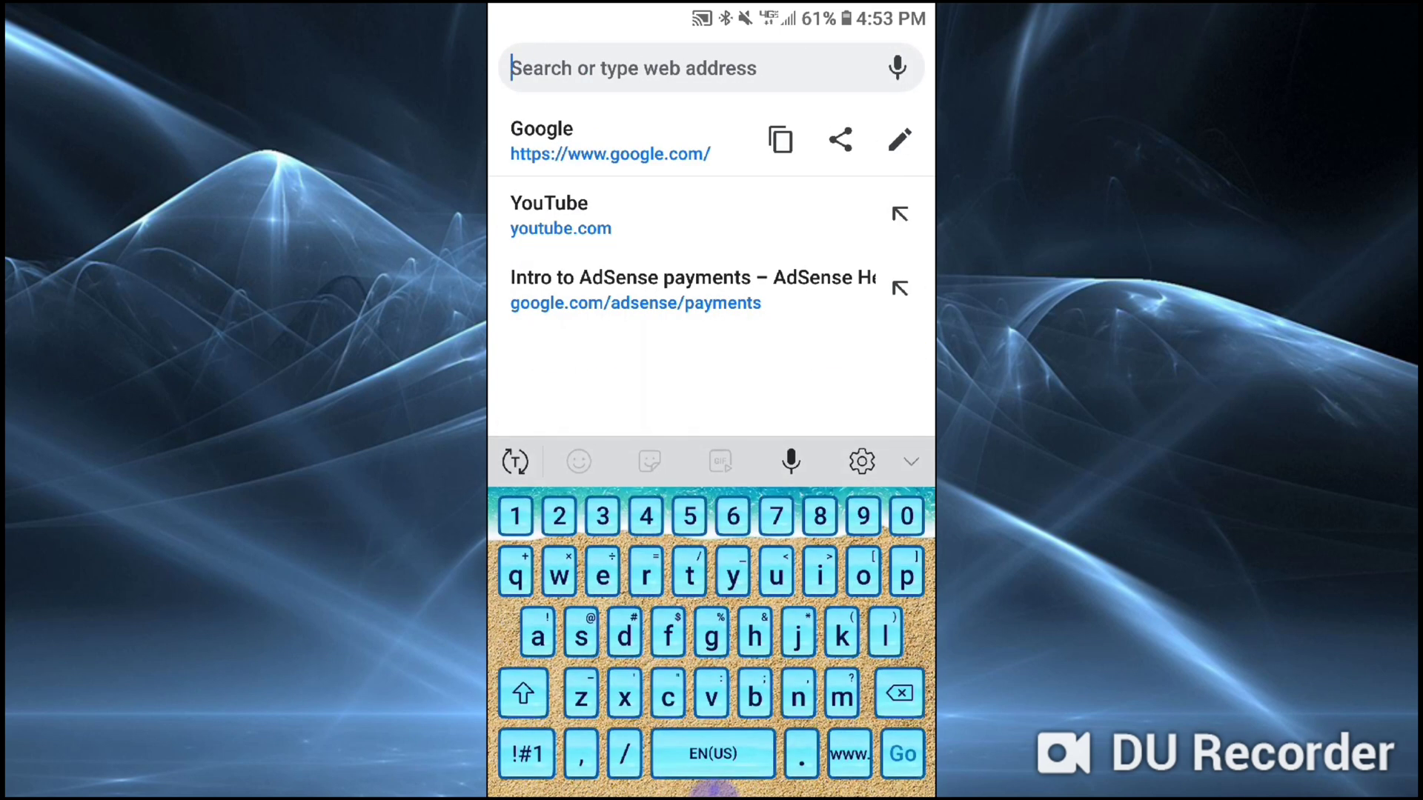
type("www.youtube.com")
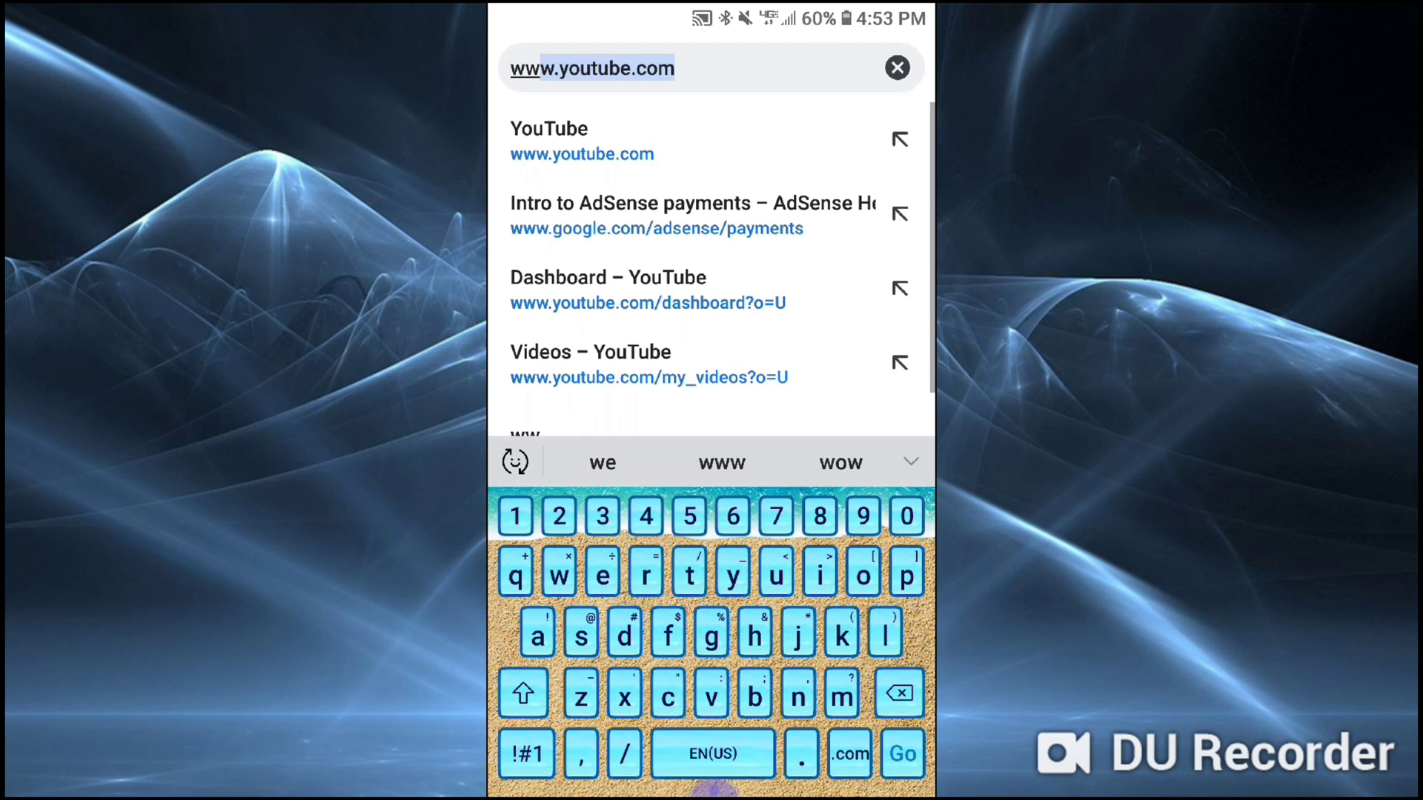
key("Return")
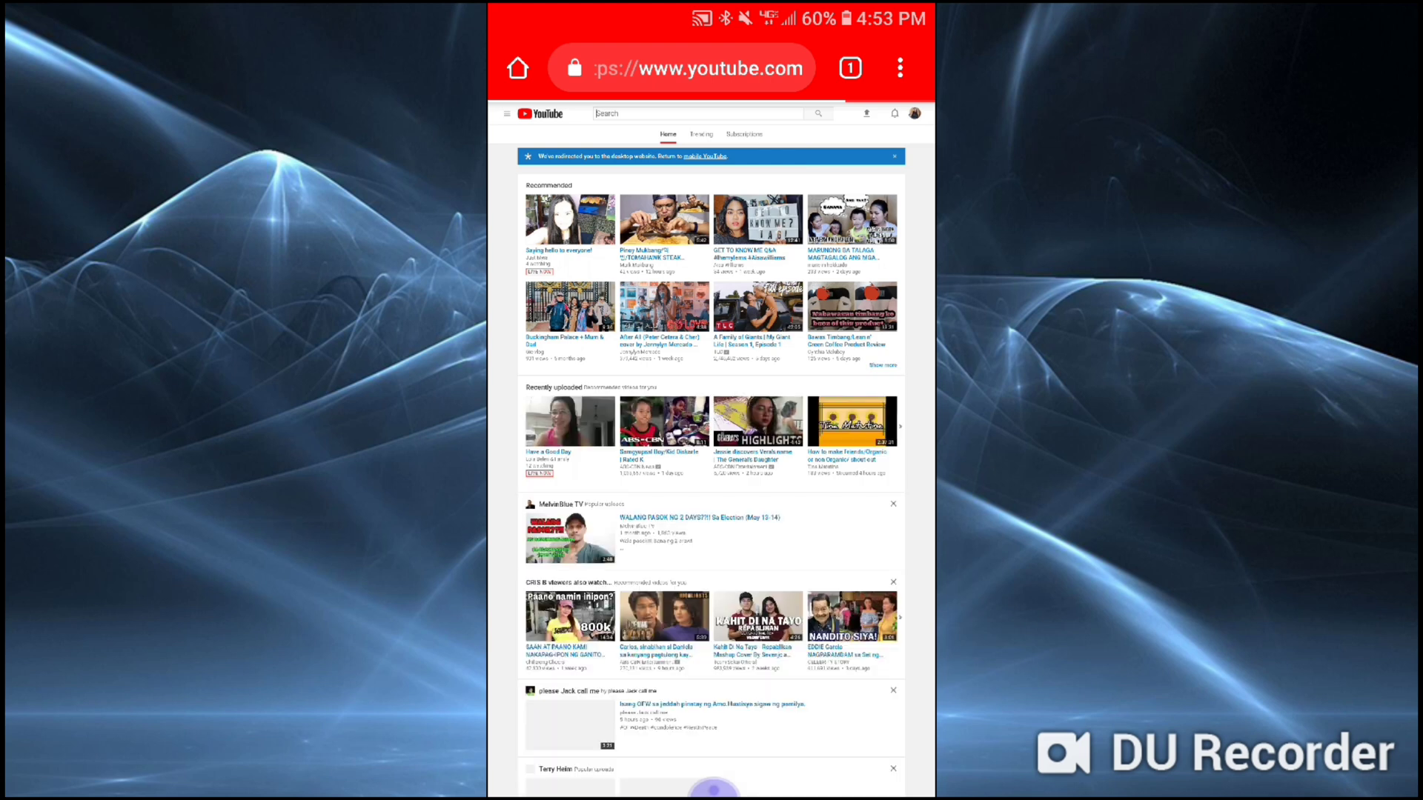
scroll(734, 340, "up", 3)
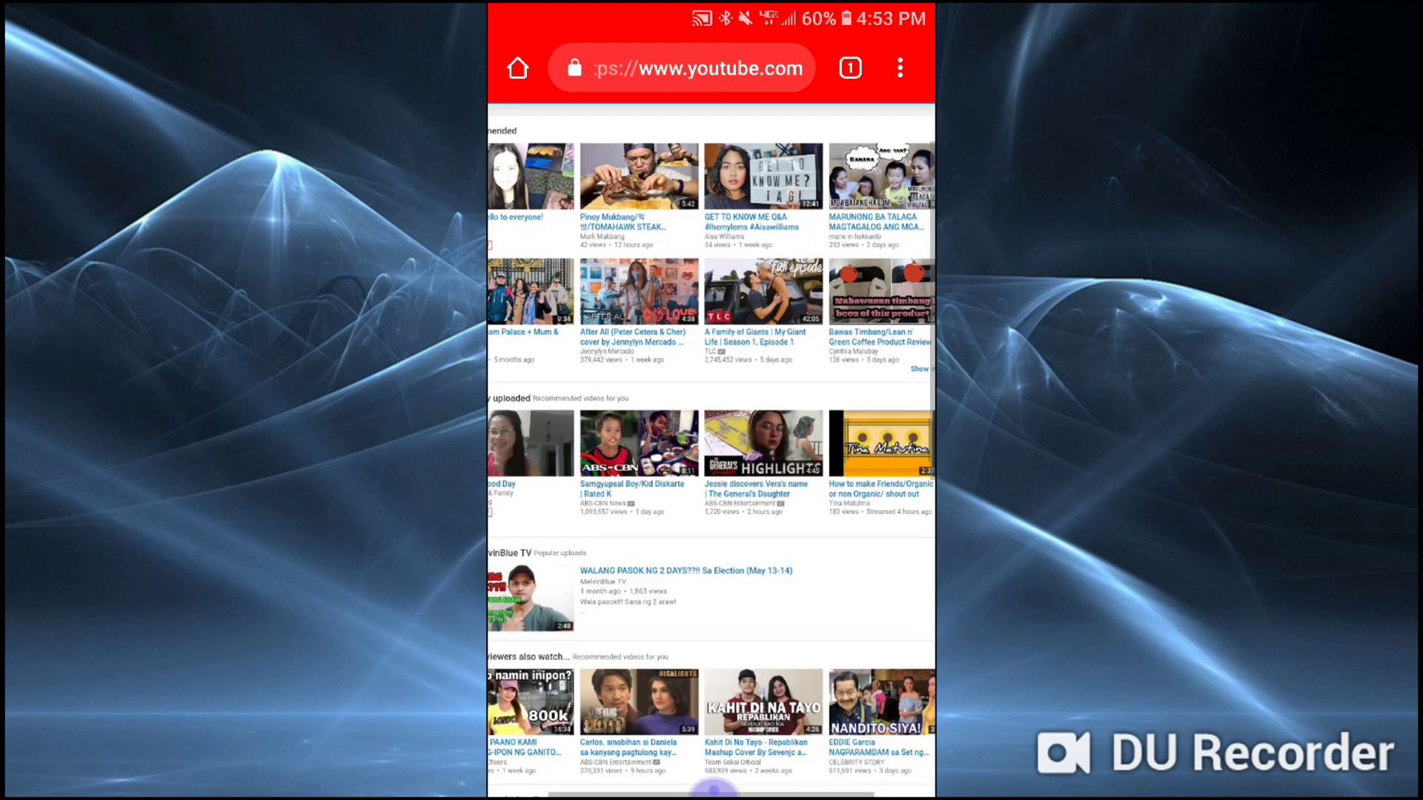
scroll(713, 450, "down", 3)
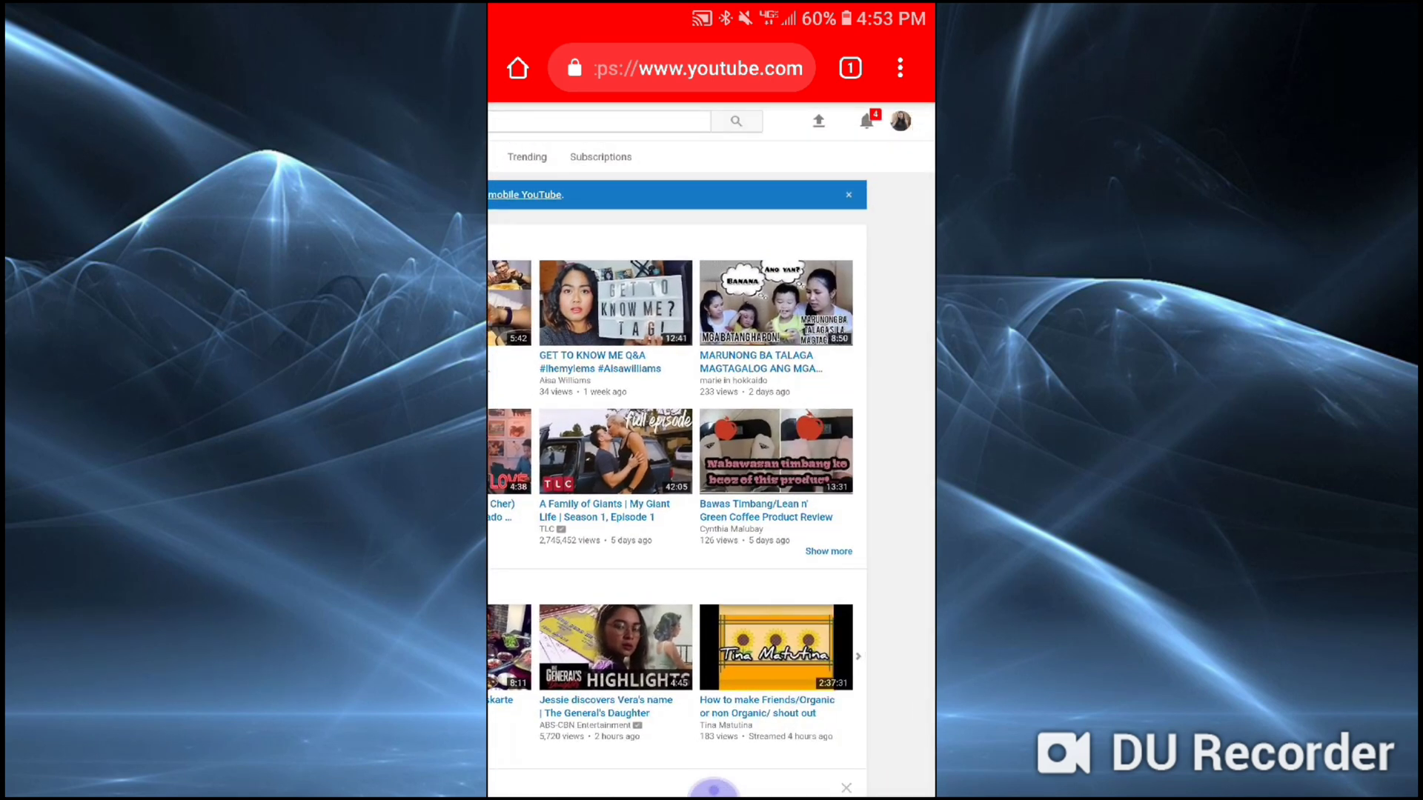
scroll(685, 478, "up", 4)
Step: Go to Creator Studio through the profile avatar's account menu
left_click_drag(779, 334, 646, 423)
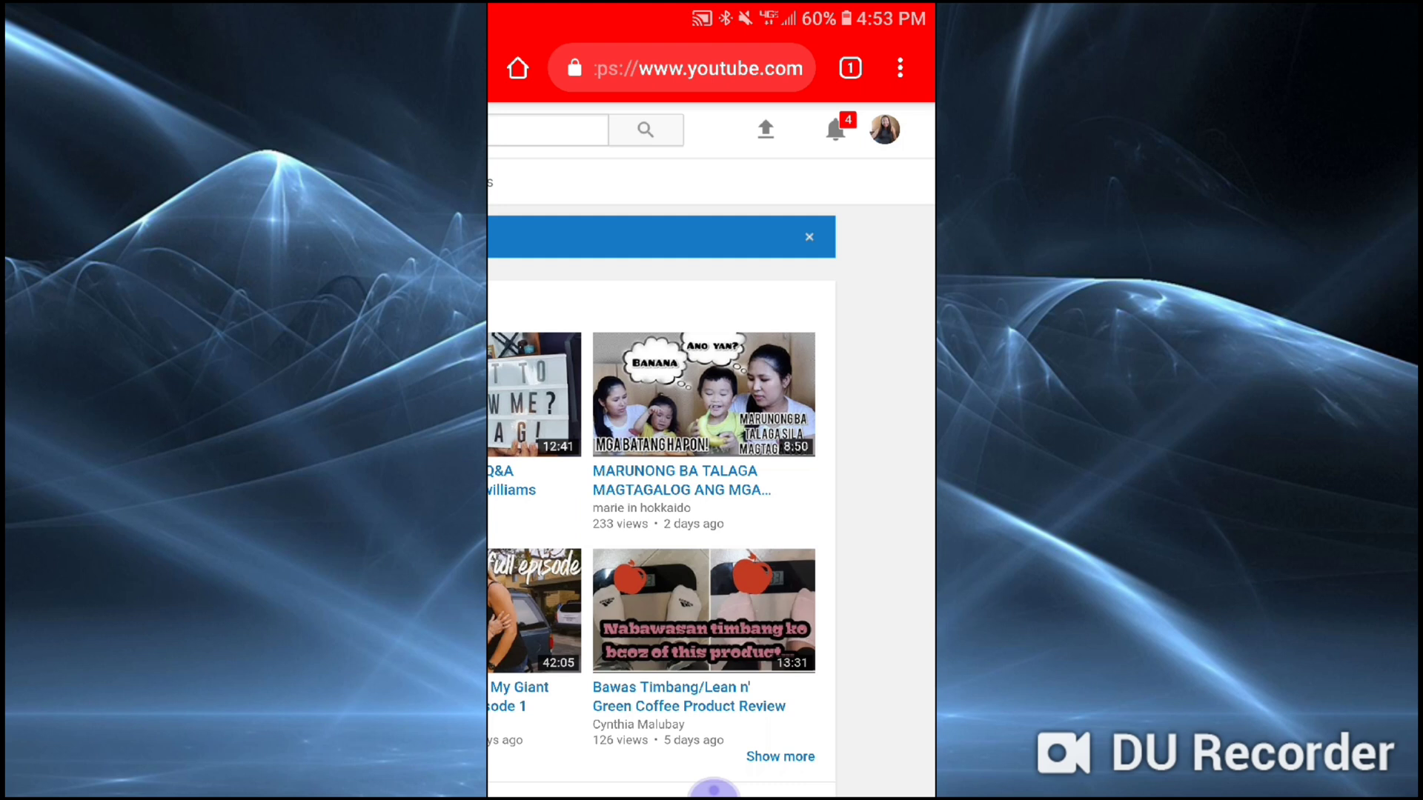
left_click(884, 129)
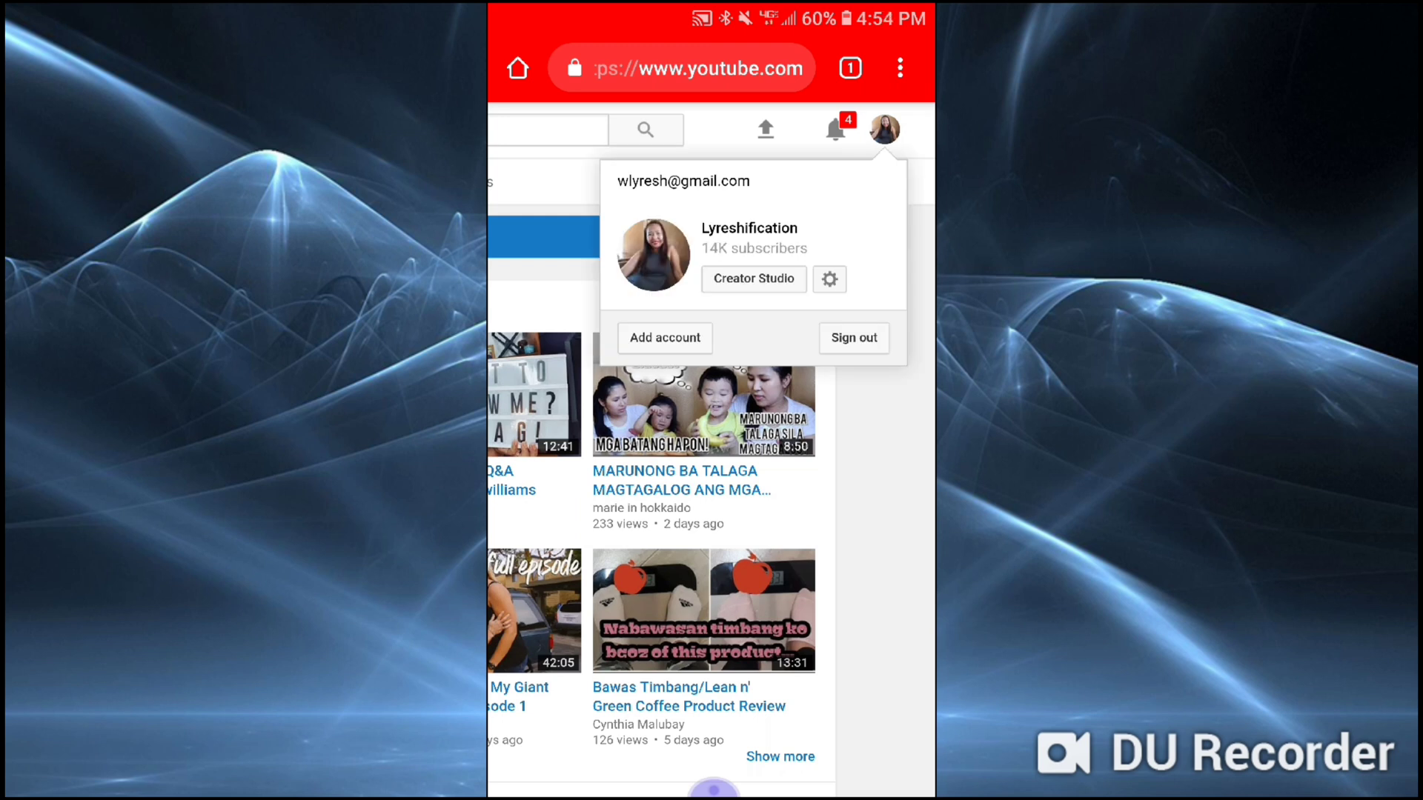
left_click(754, 277)
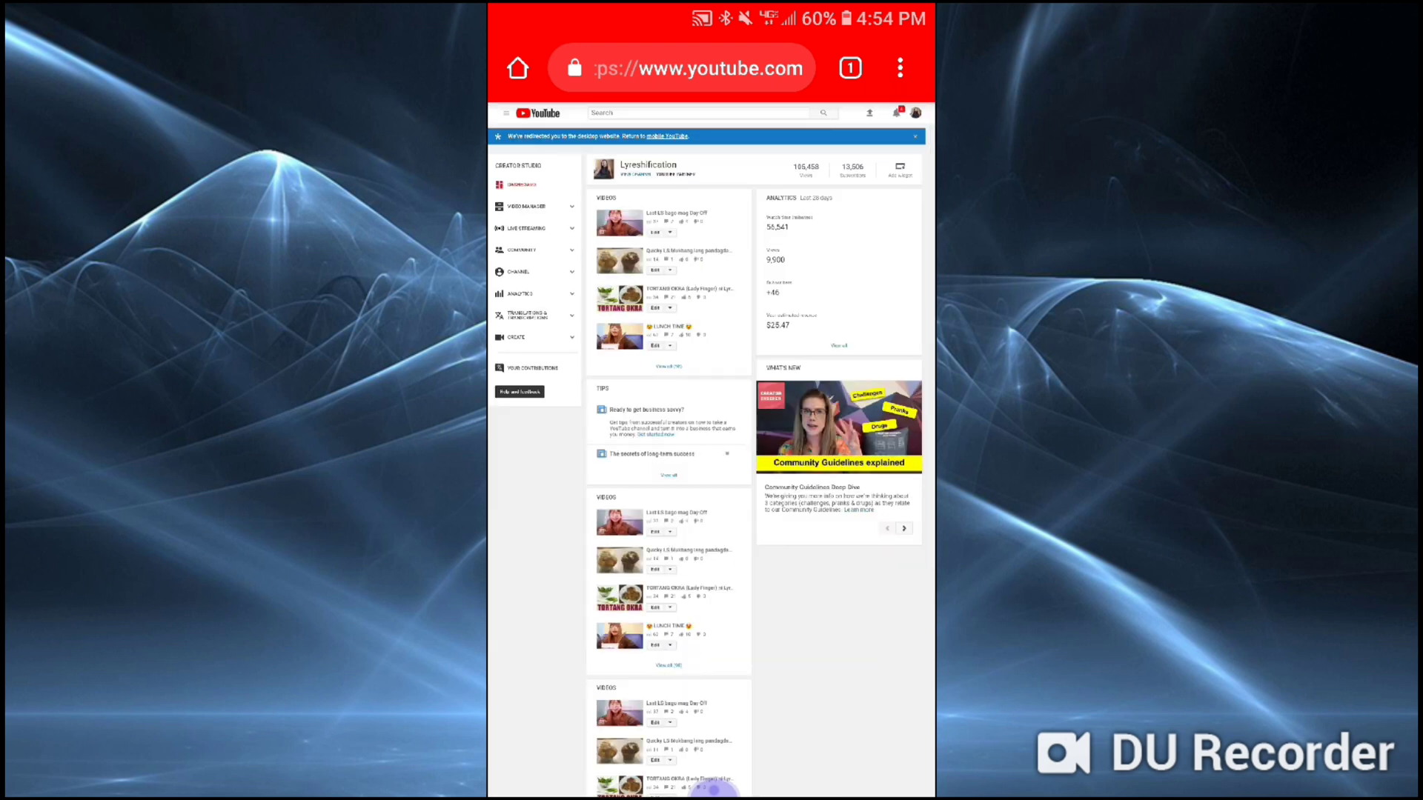
scroll(578, 334, "up", 5)
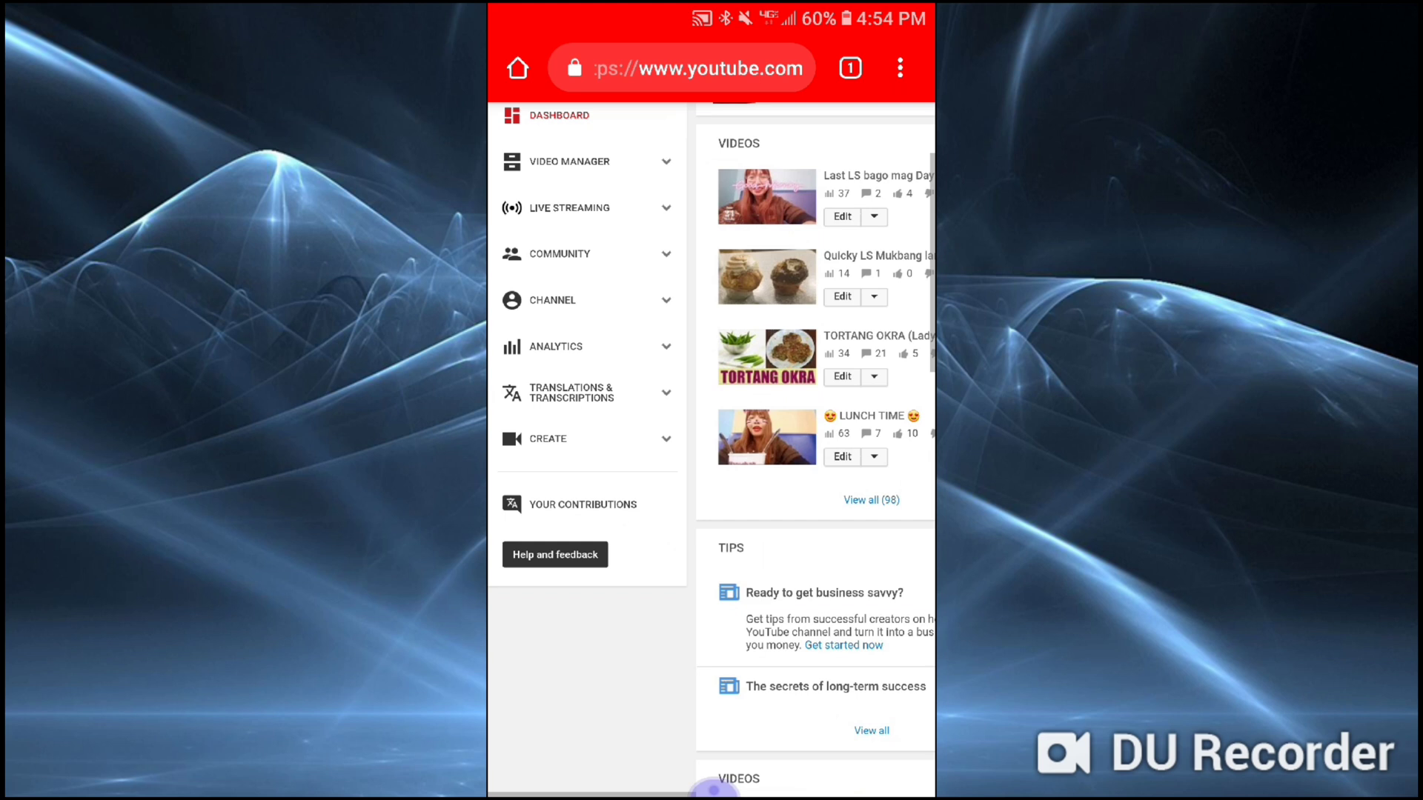
scroll(711, 445, "up", 1)
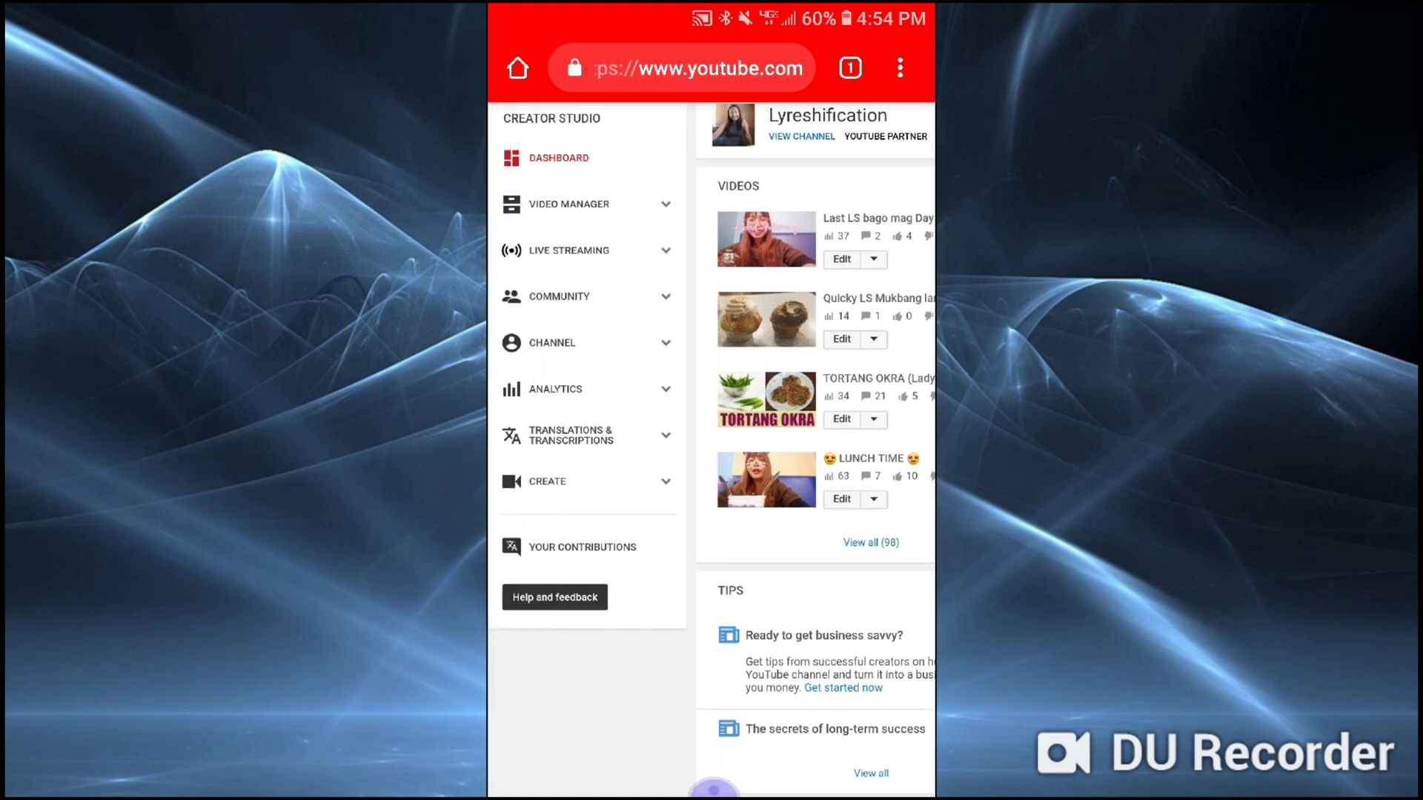
Step: Open Video Manager from the Creator Studio sidebar
left_click(568, 203)
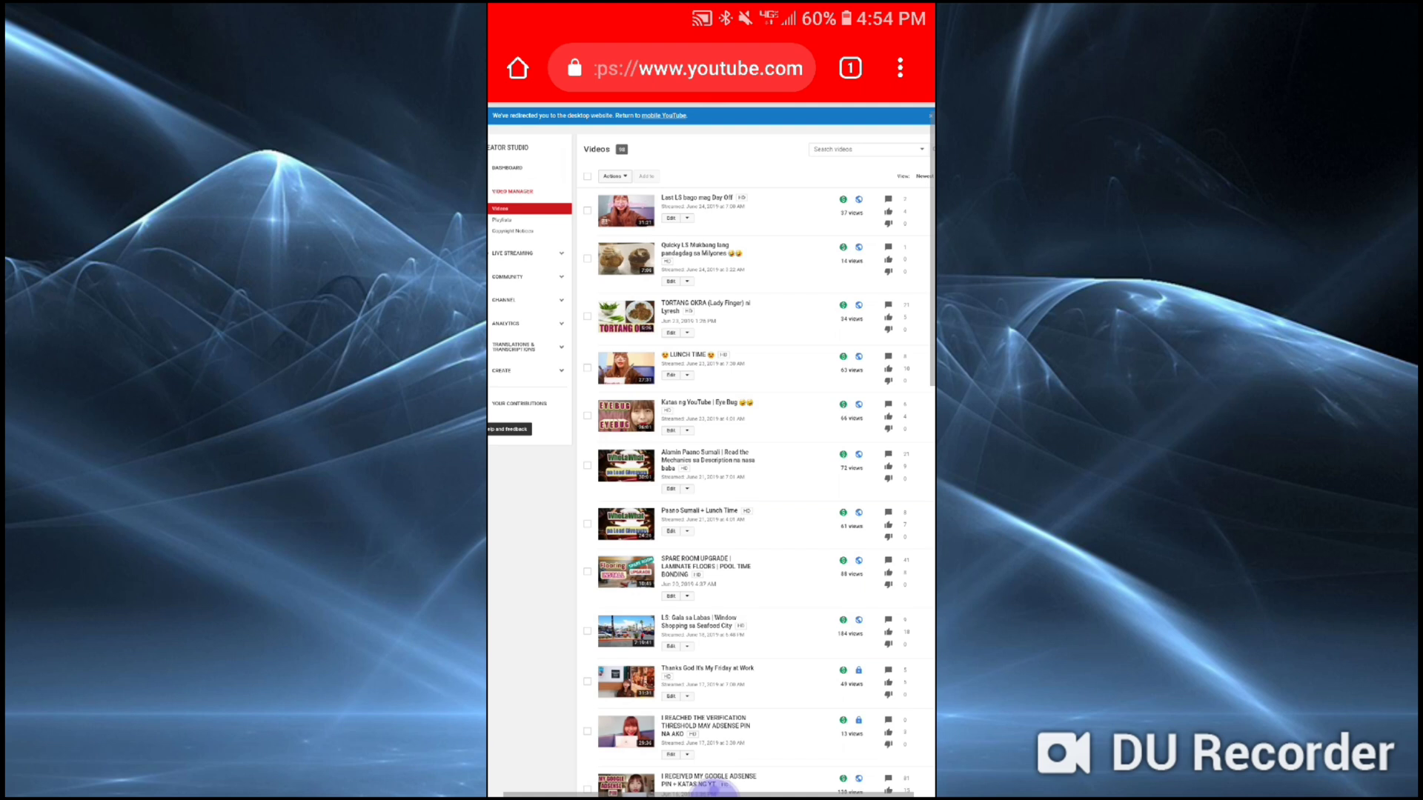
scroll(711, 400, "up", 3)
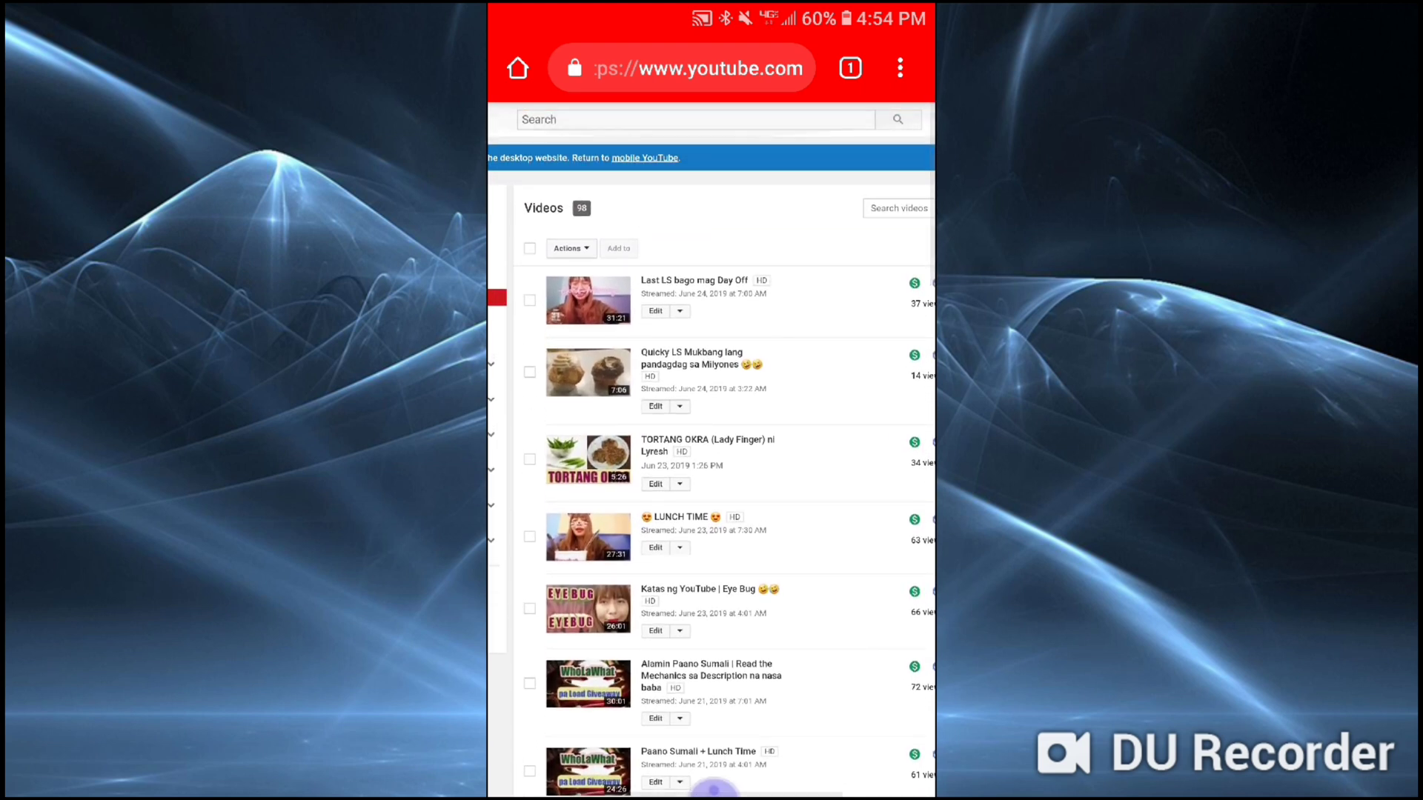
scroll(712, 446, "up", 1)
scroll(712, 445, "up", 2)
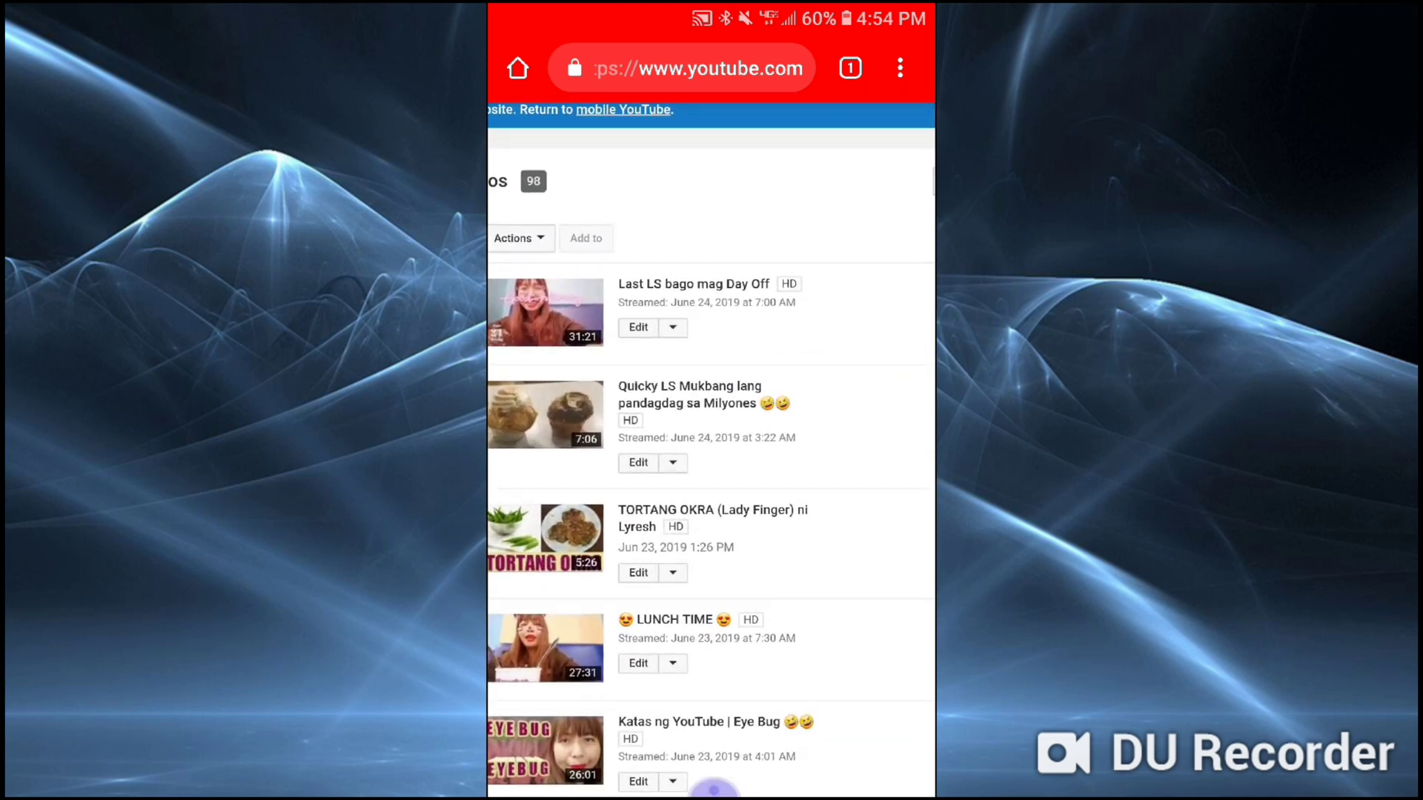
scroll(711, 445, "left", 2)
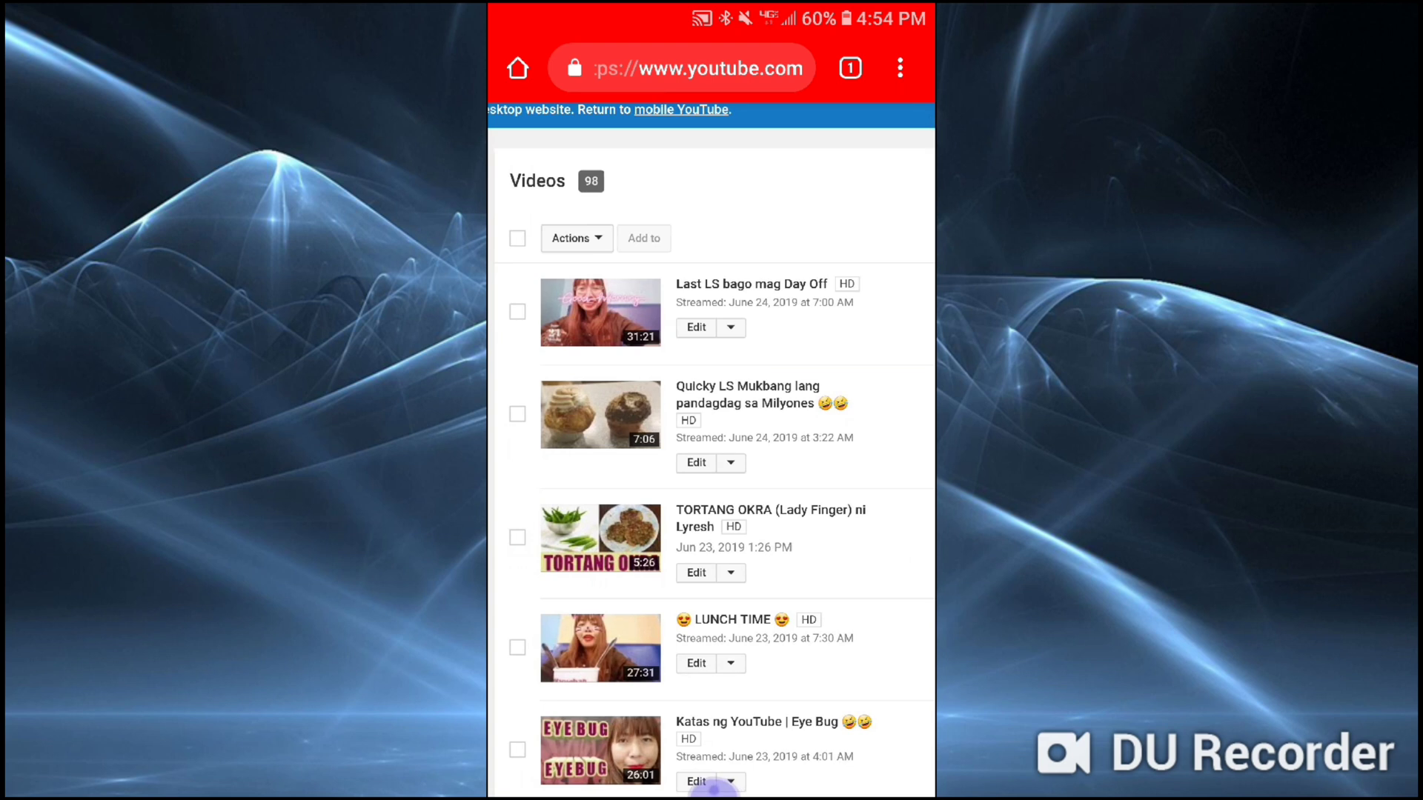
Step: Open the edit page for 'Last LS bago mag Day Off'
left_click(696, 327)
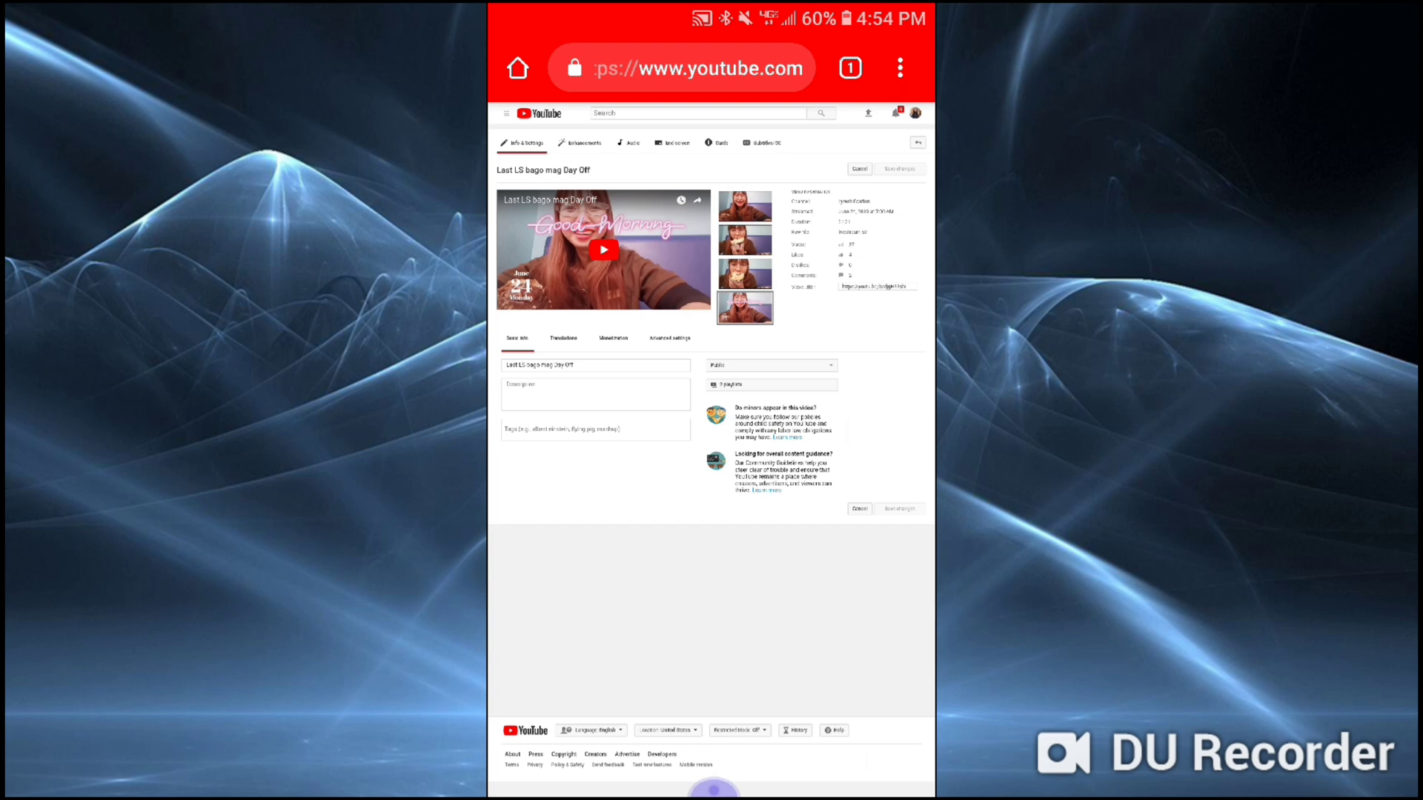
scroll(711, 333, "up", 5)
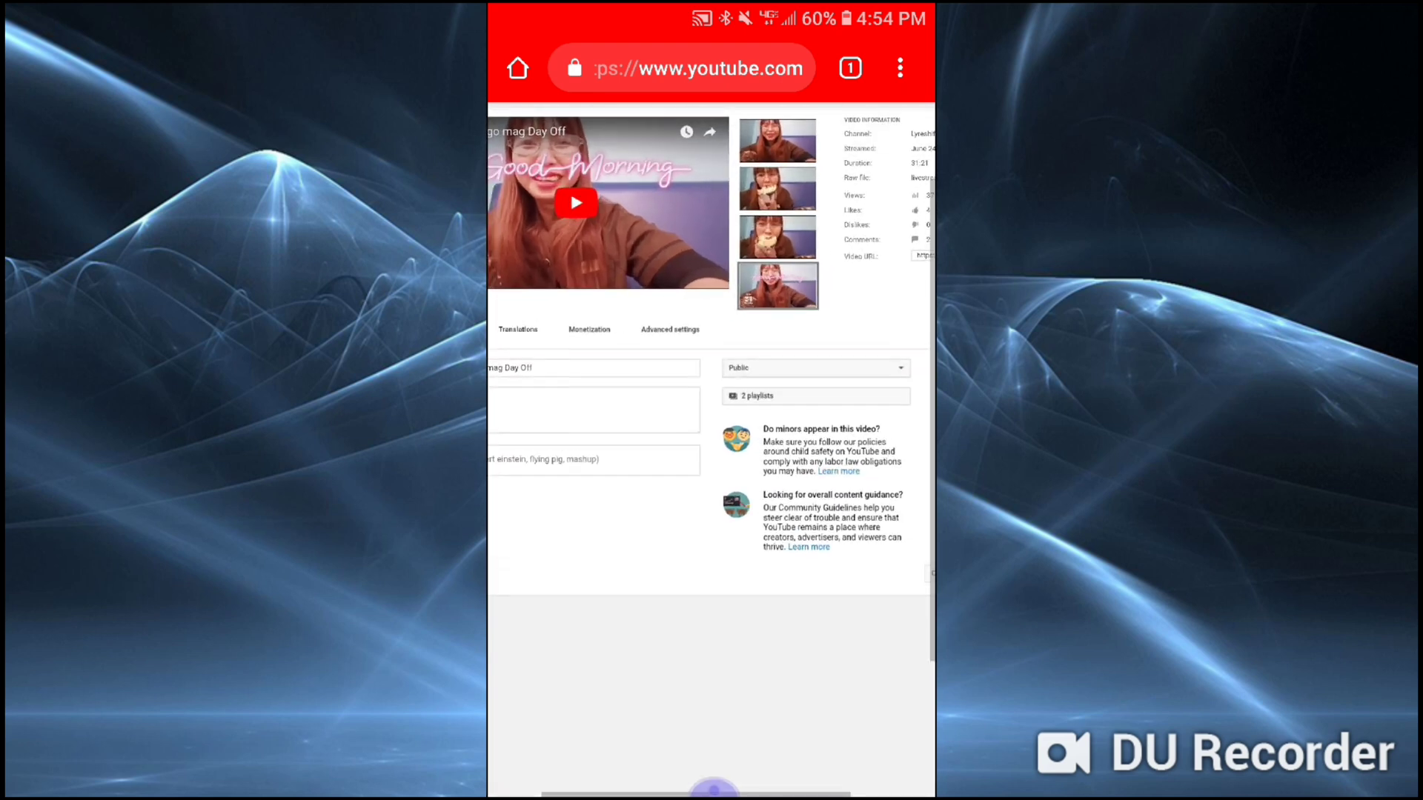
scroll(712, 406, "up", 2)
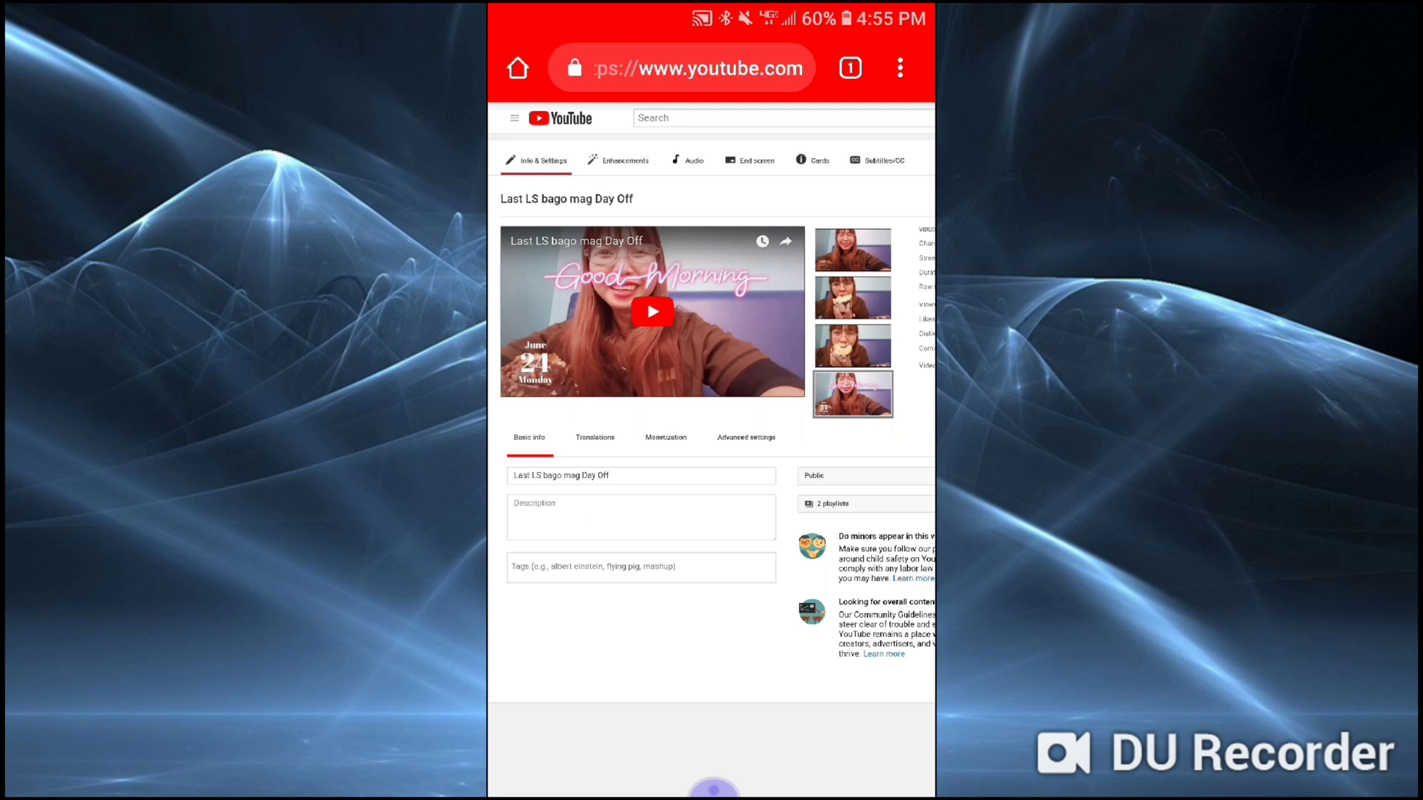
left_click(666, 438)
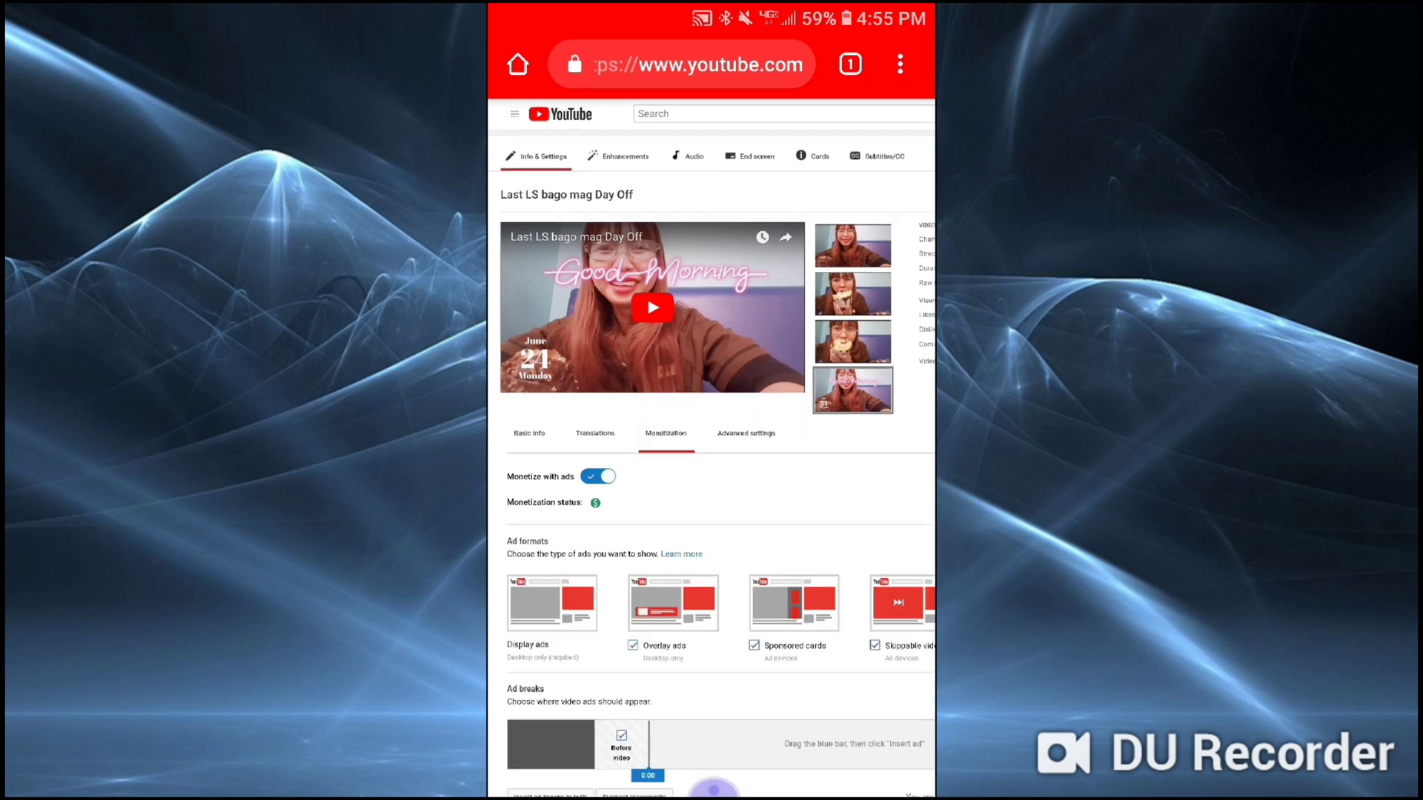
scroll(712, 445, "down", 5)
scroll(711, 445, "right", 5)
scroll(711, 445, "left", 5)
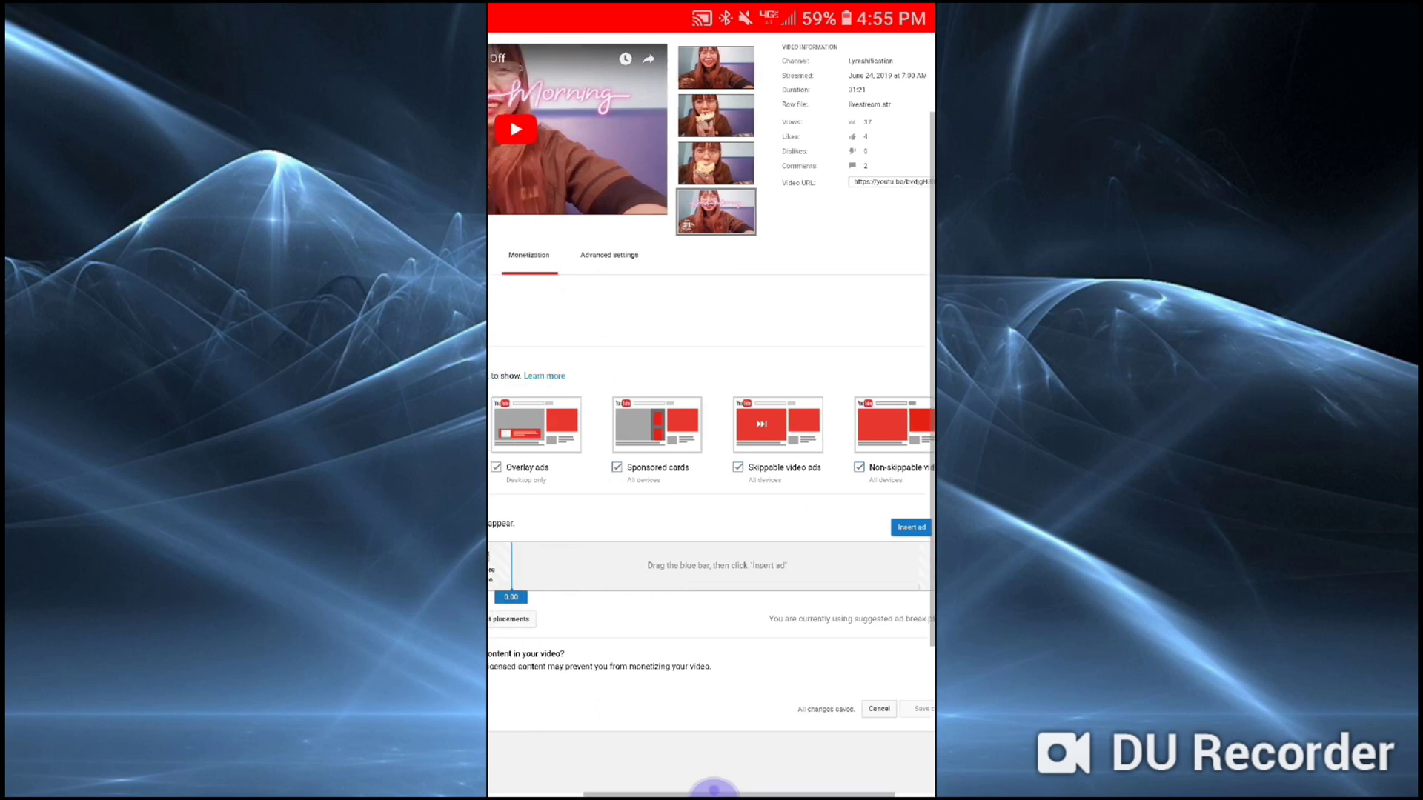
scroll(713, 789, "down", 2)
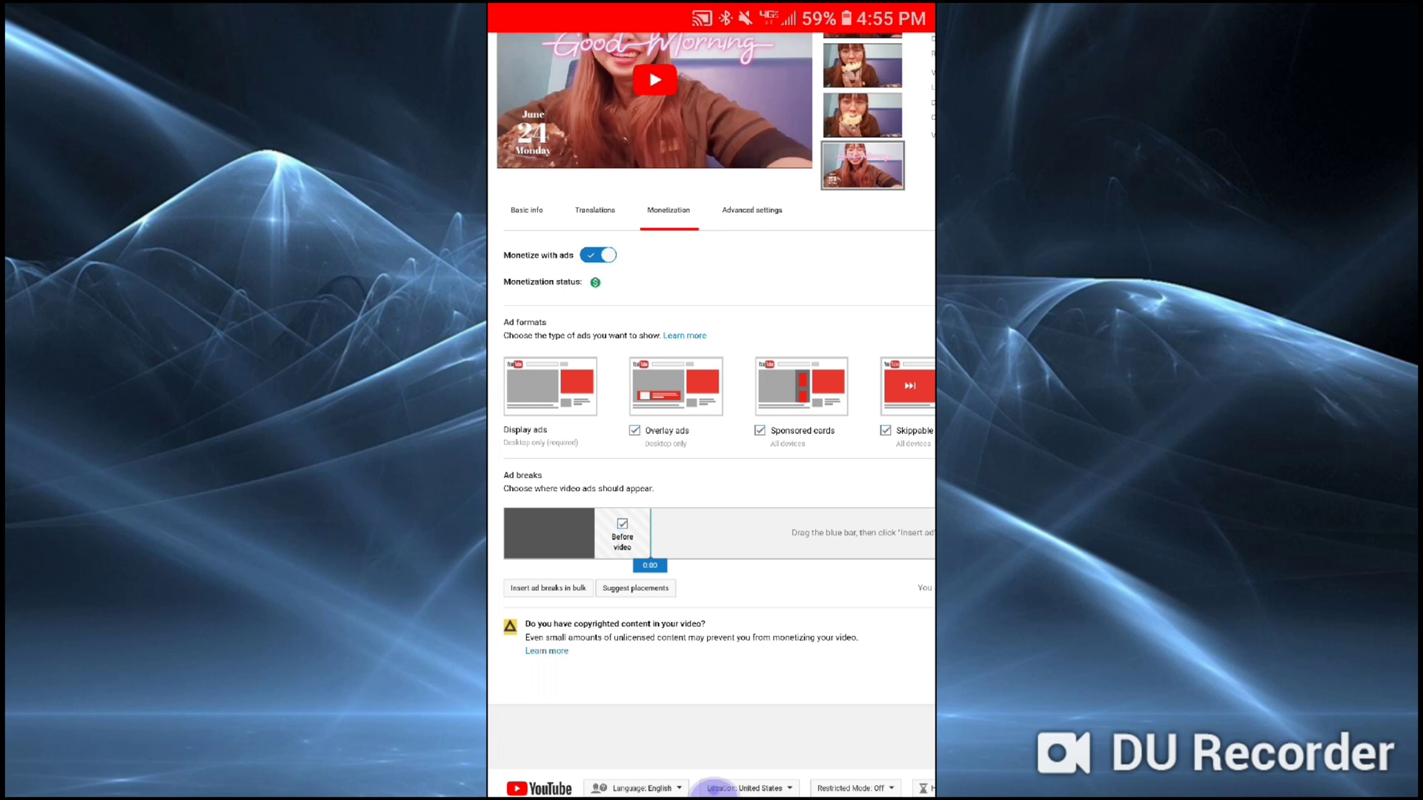
scroll(711, 401, "right", 3)
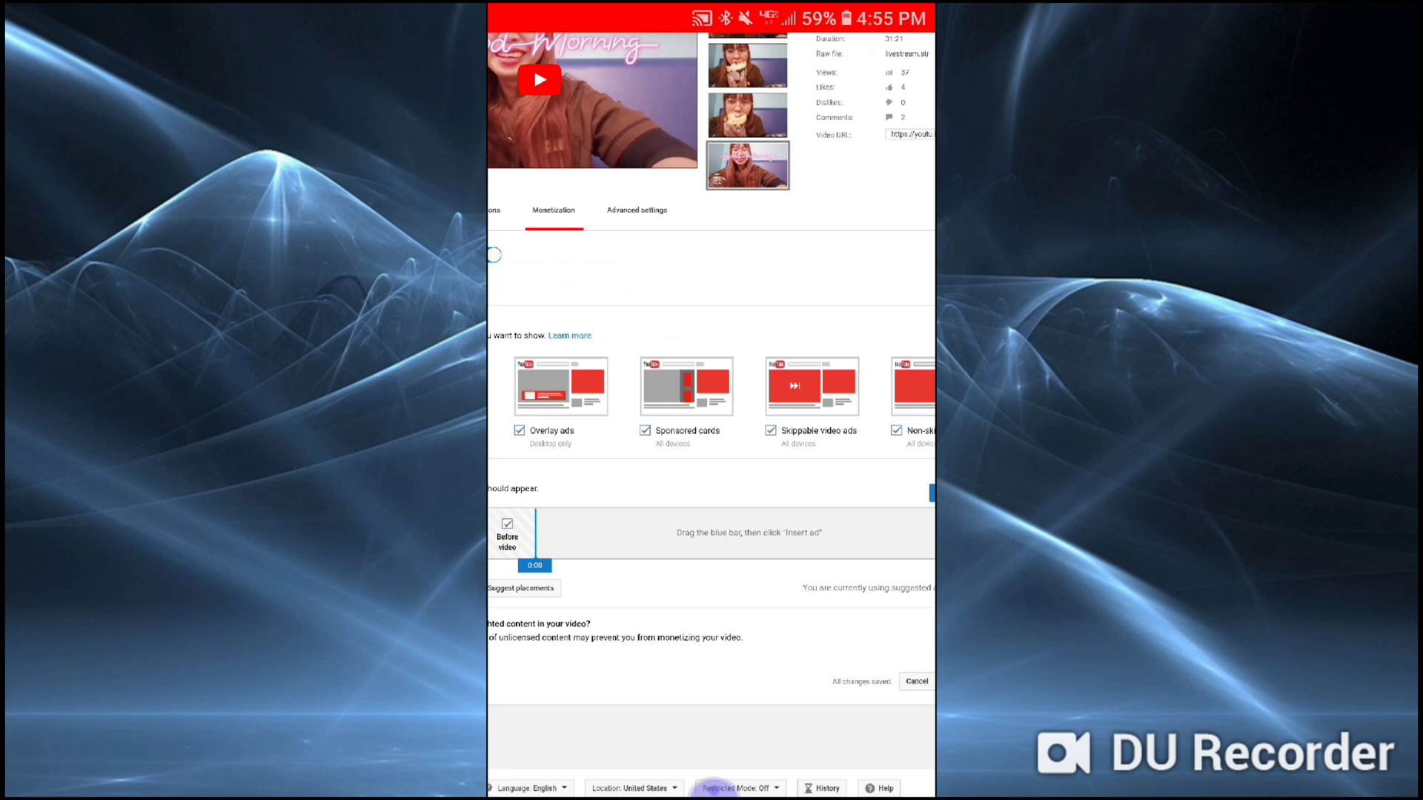
scroll(712, 416, "right", 2)
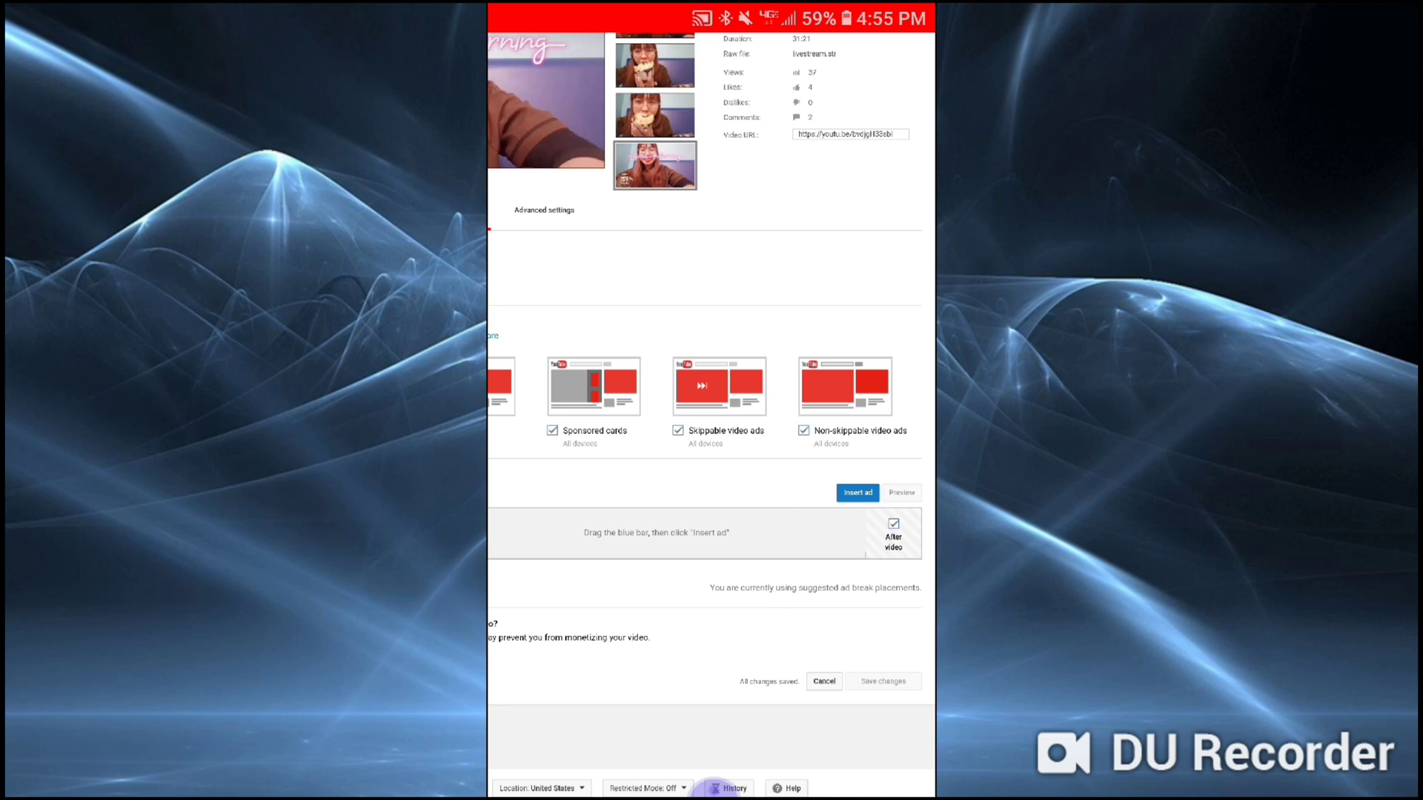
scroll(712, 445, "down", 3)
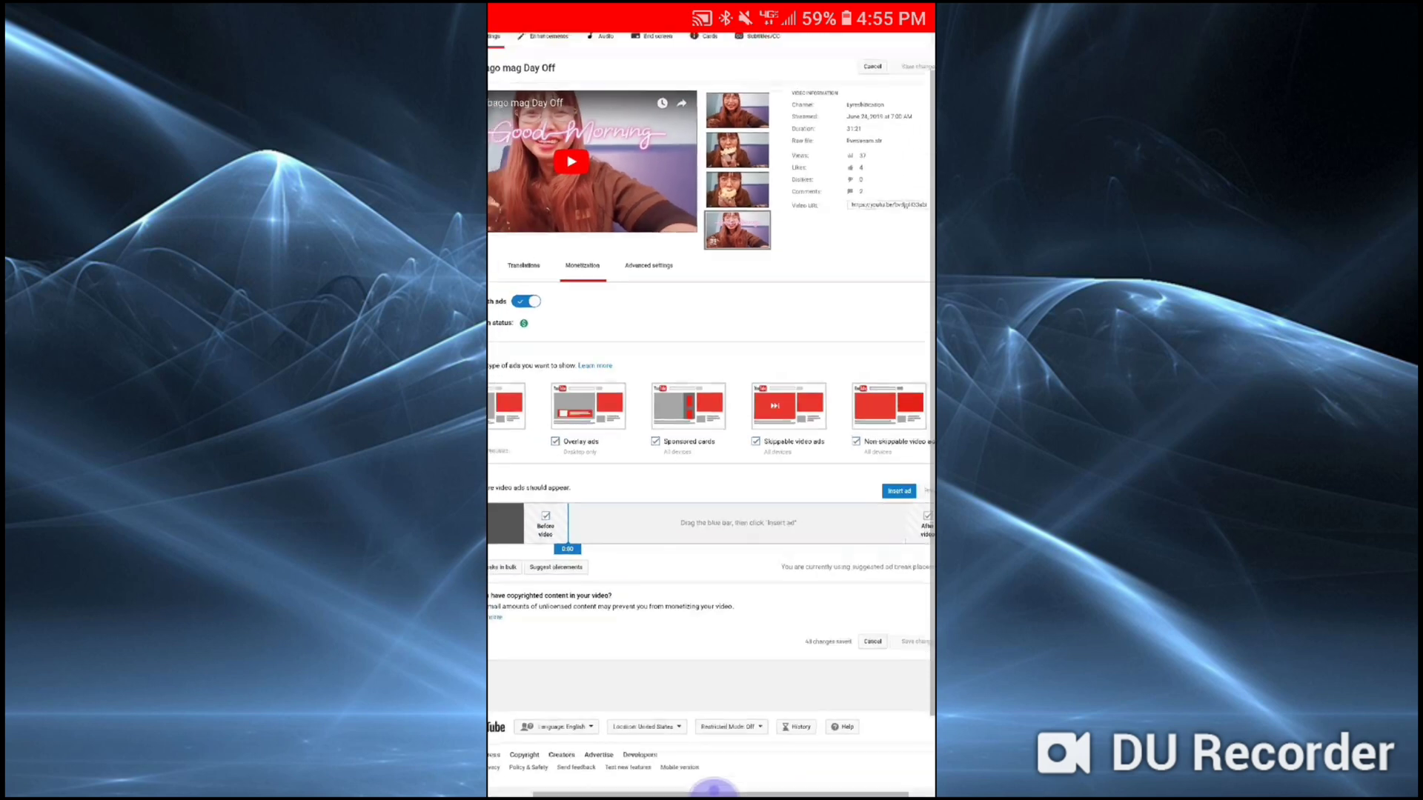
scroll(711, 400, "down", 1)
scroll(711, 415, "left", 2)
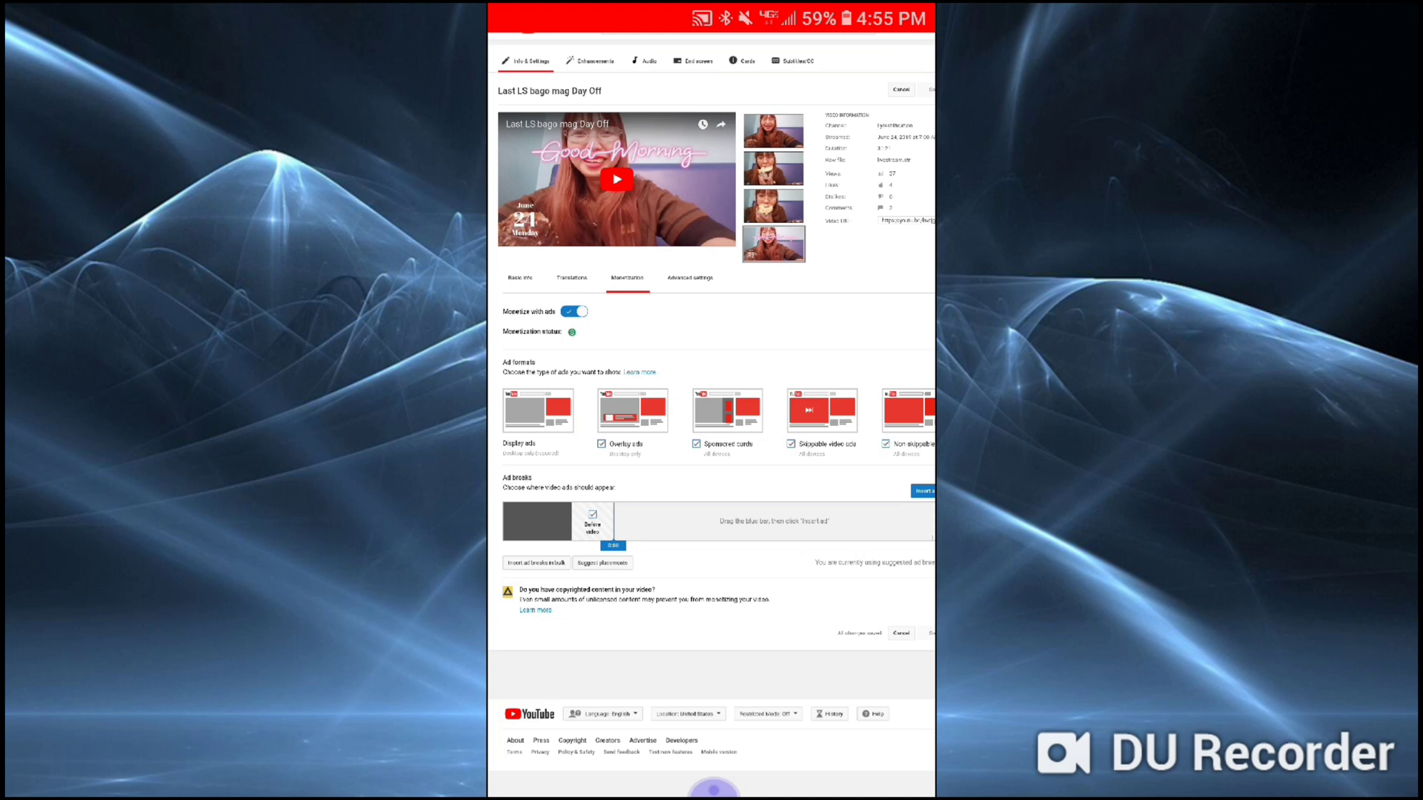
scroll(712, 400, "up", 3)
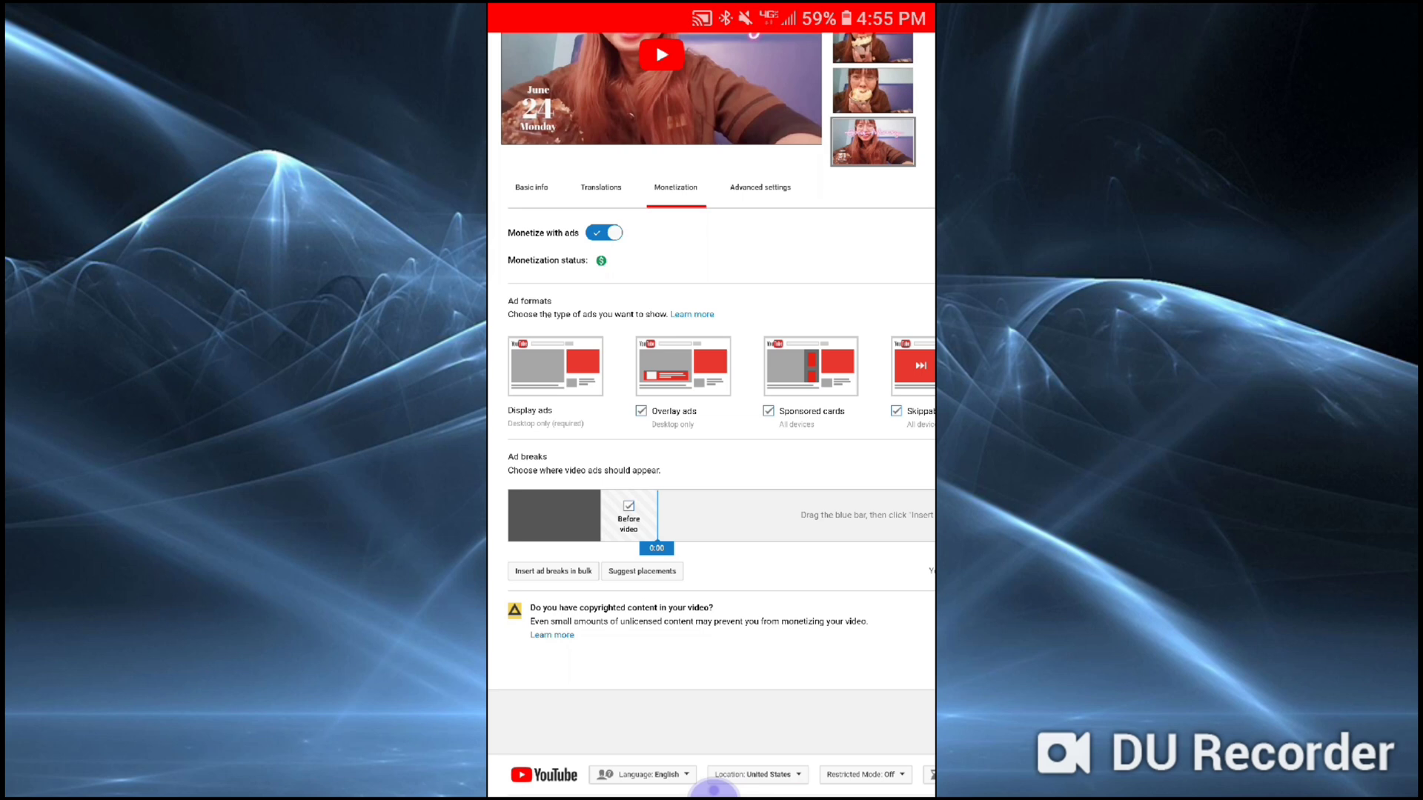
scroll(713, 445, "up", 2)
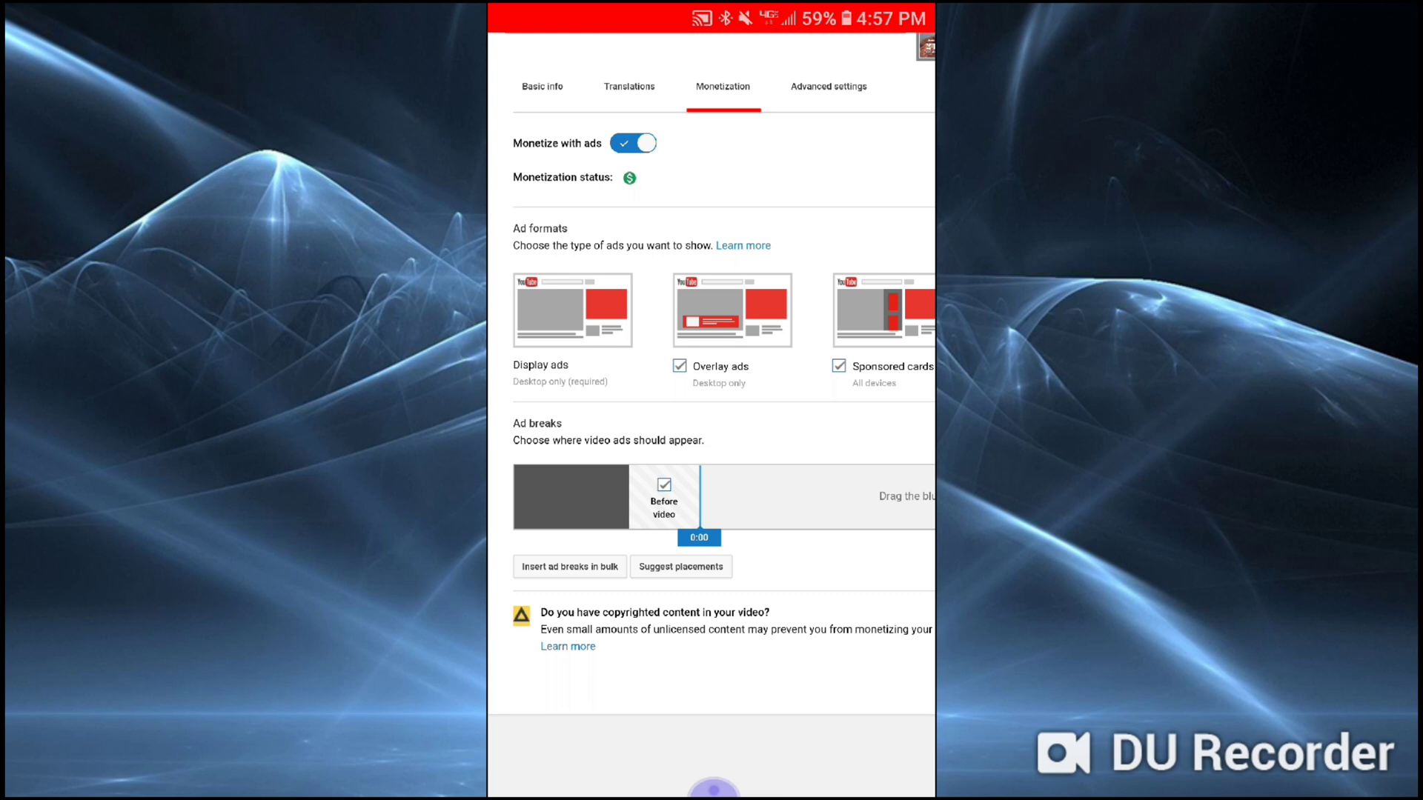
scroll(553, 613, "up", 2)
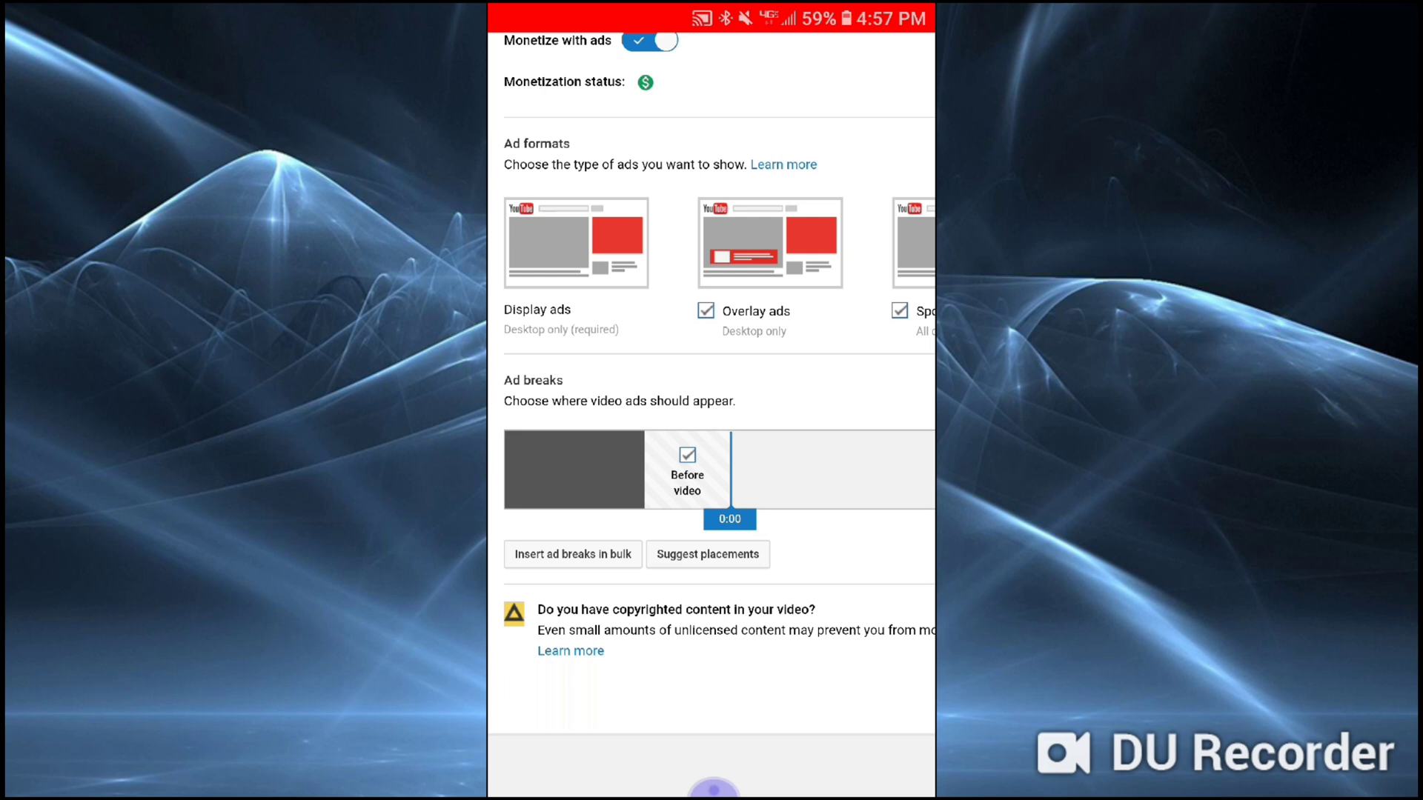
Step: Enter the ad break times '0:02, 31:19' in the bulk ad-break box
left_click(573, 555)
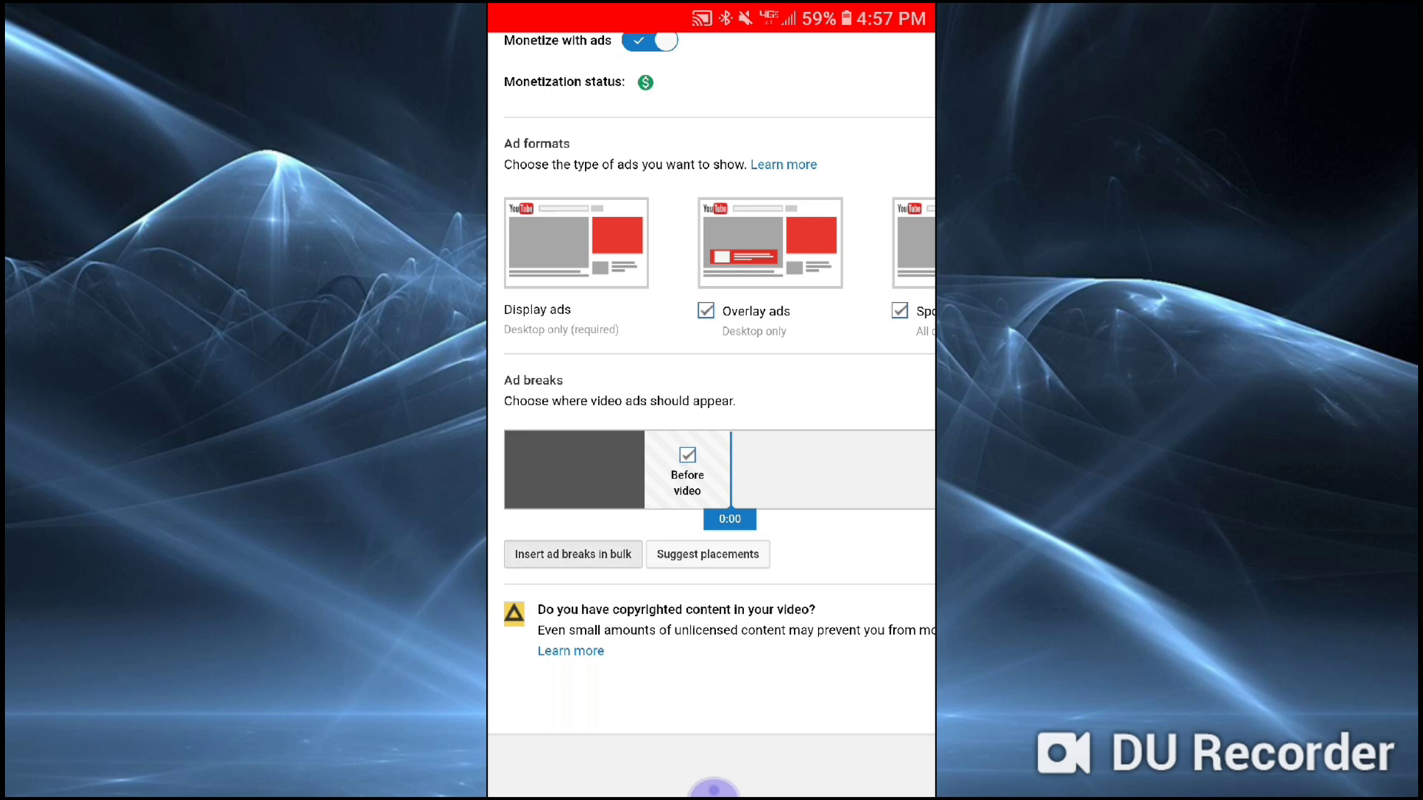
left_click_drag(779, 446, 578, 479)
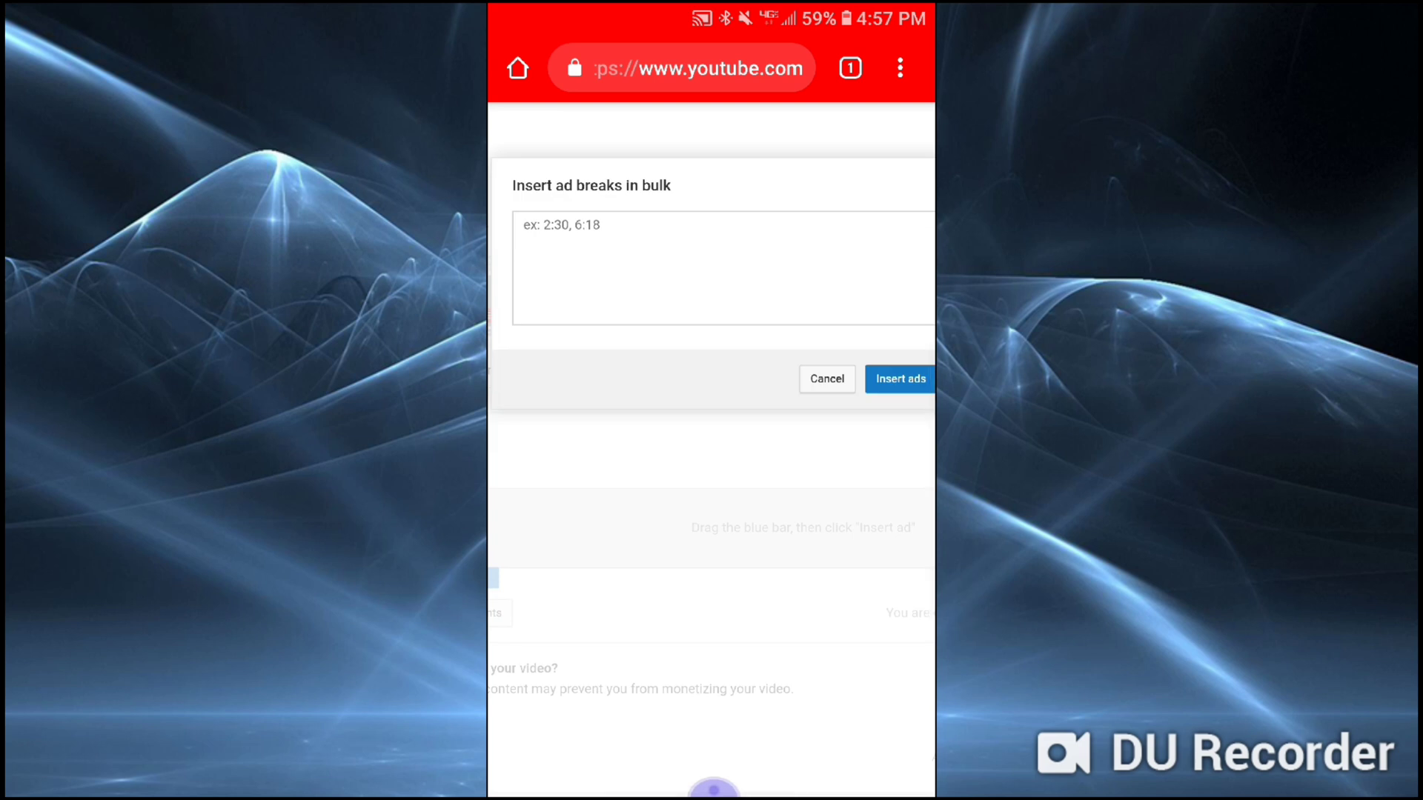
left_click(723, 267)
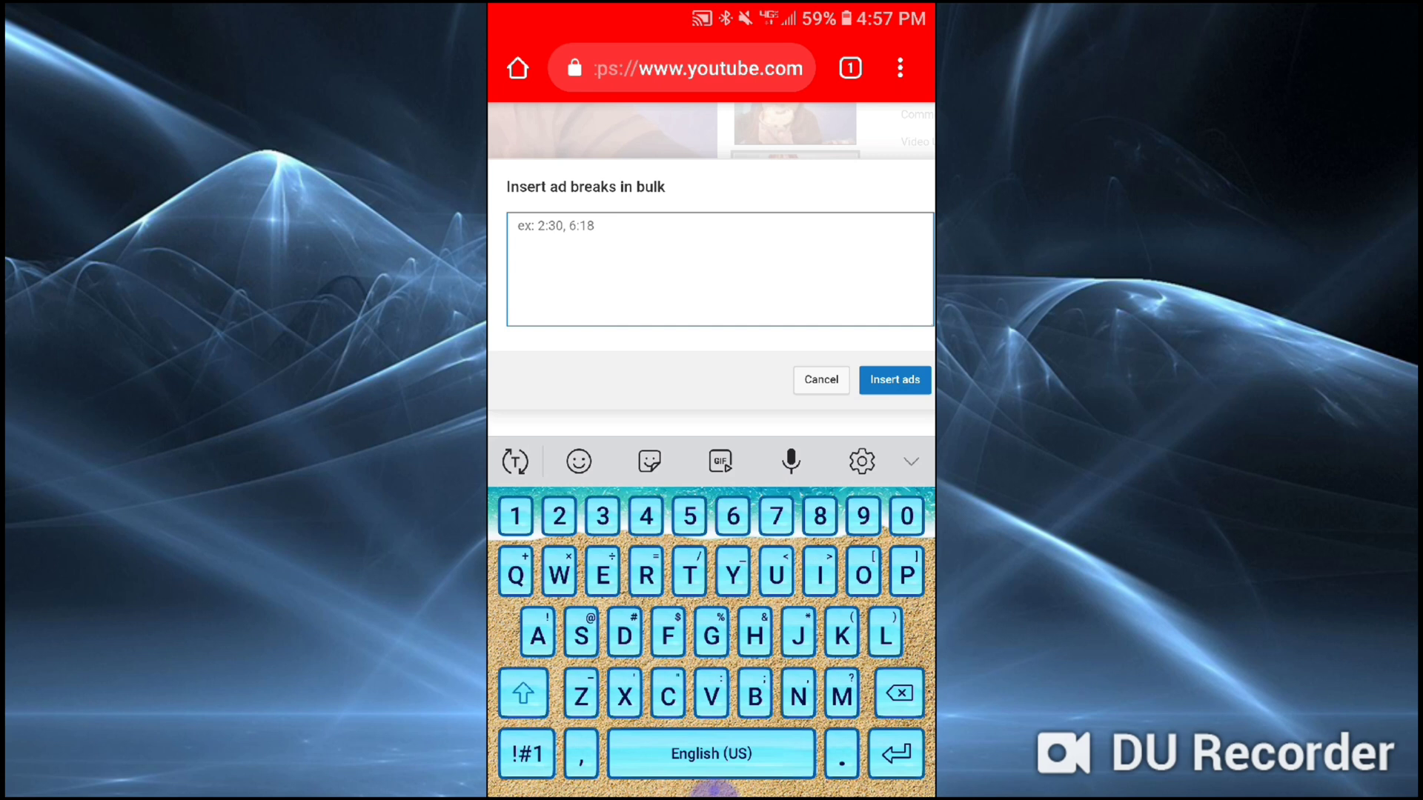
type("0")
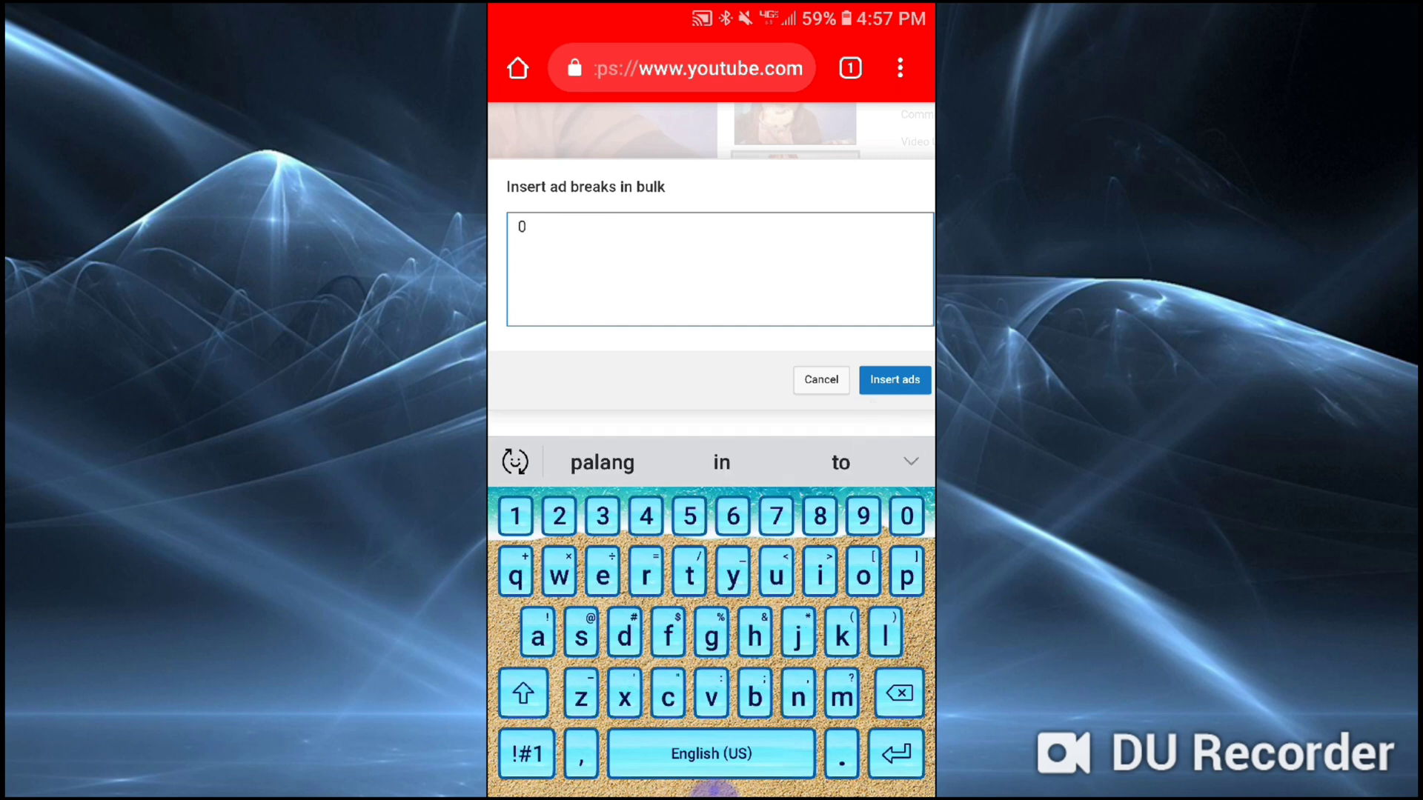
type(":")
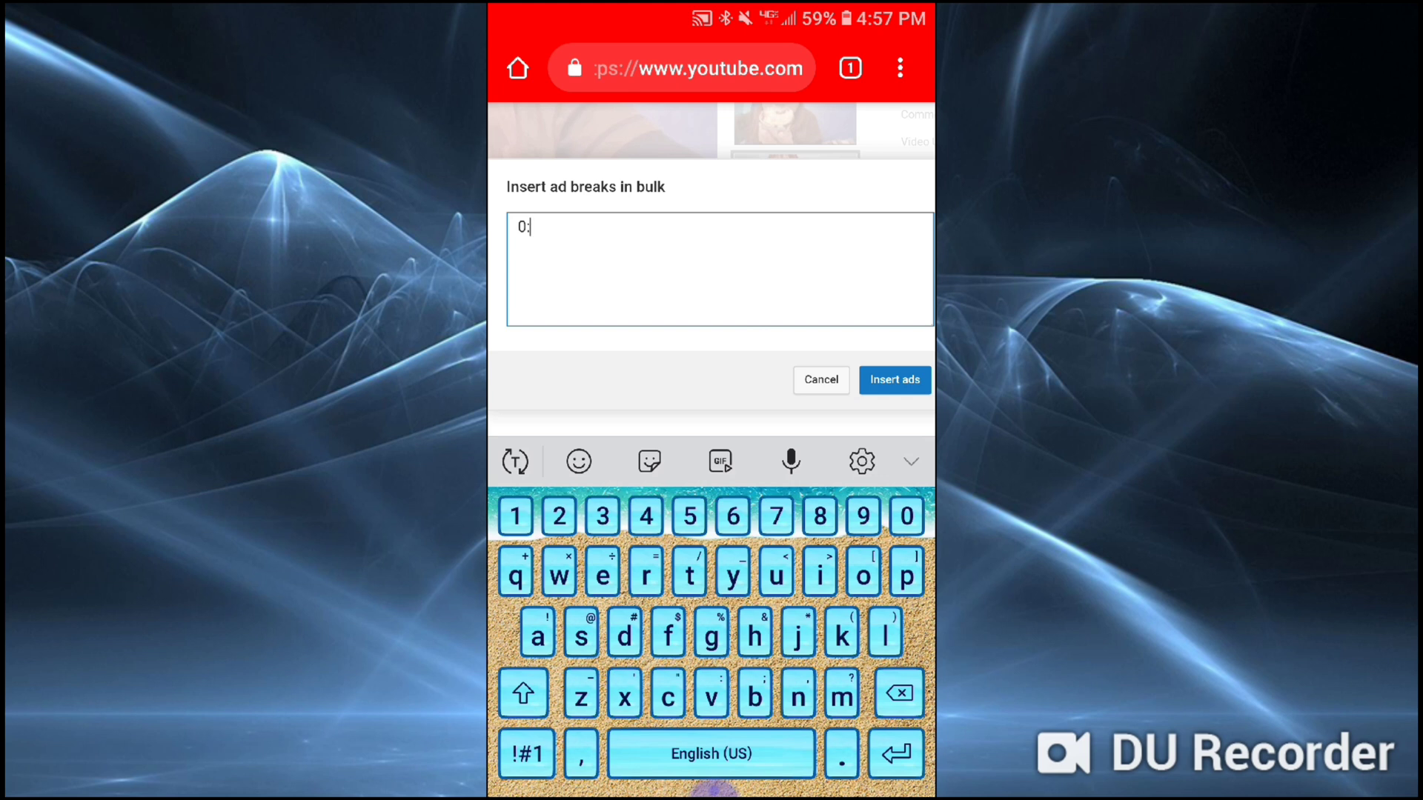
type("0")
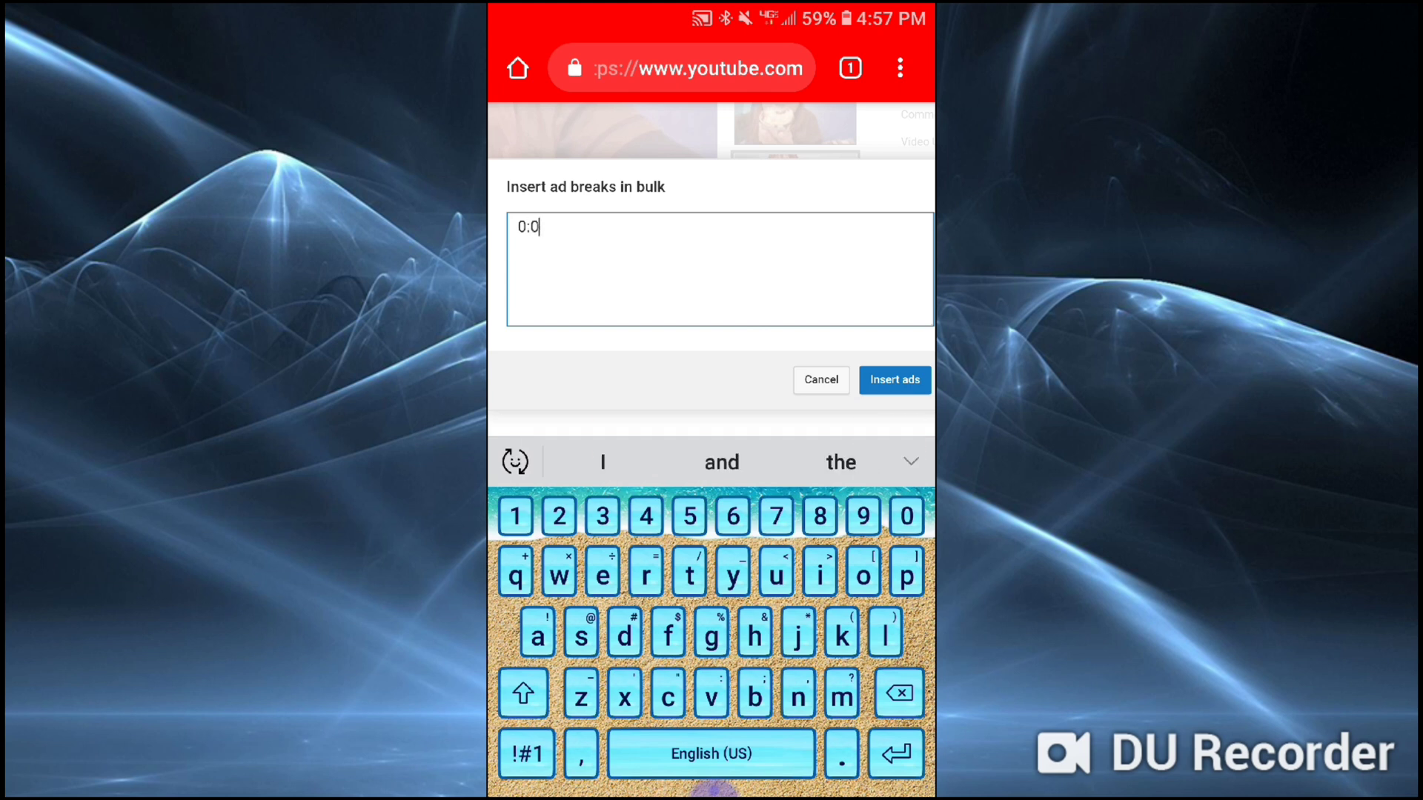
type("2")
type(",")
left_click(714, 770)
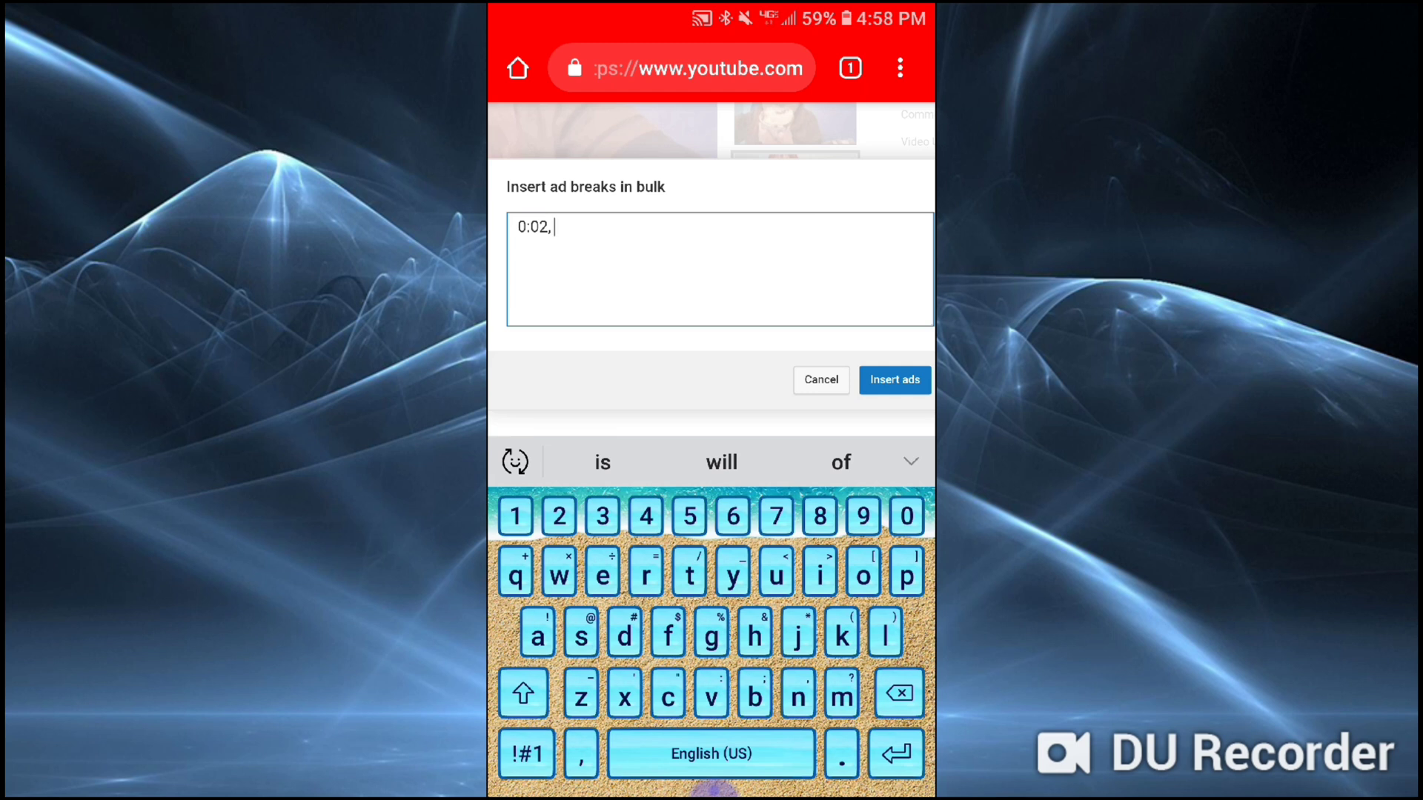
scroll(711, 270, "up", 3)
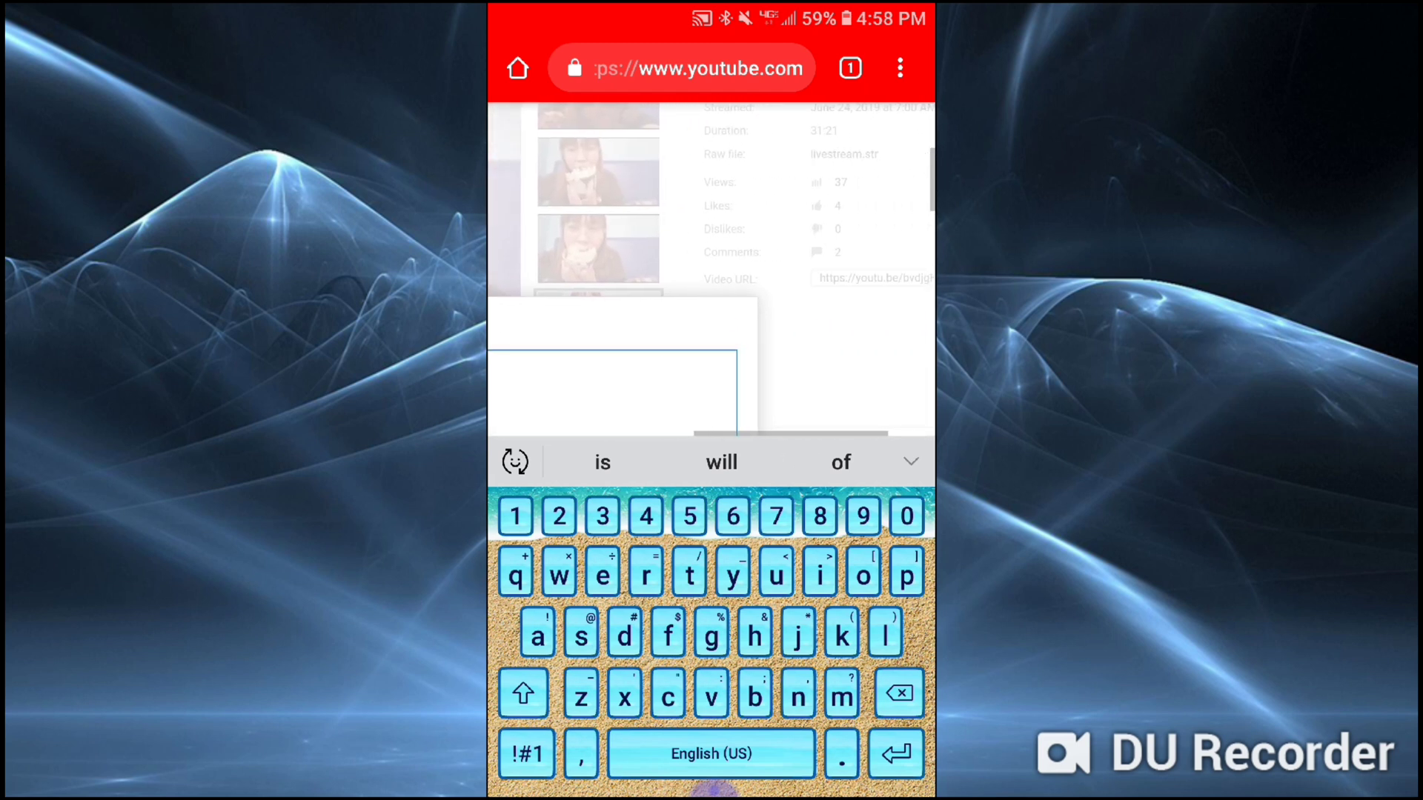
scroll(712, 269, "left", 2)
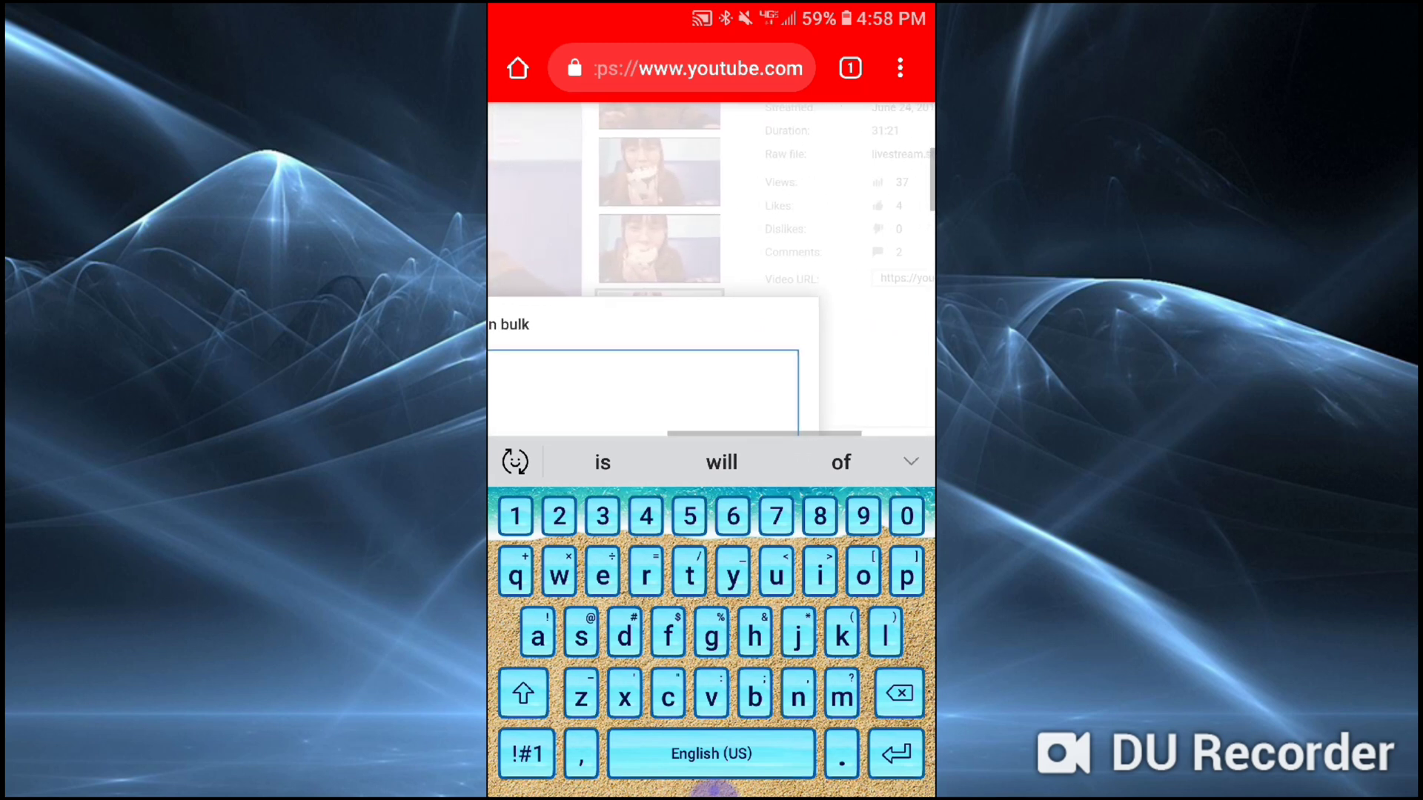
scroll(712, 270, "left", 2)
scroll(712, 271, "left", 2)
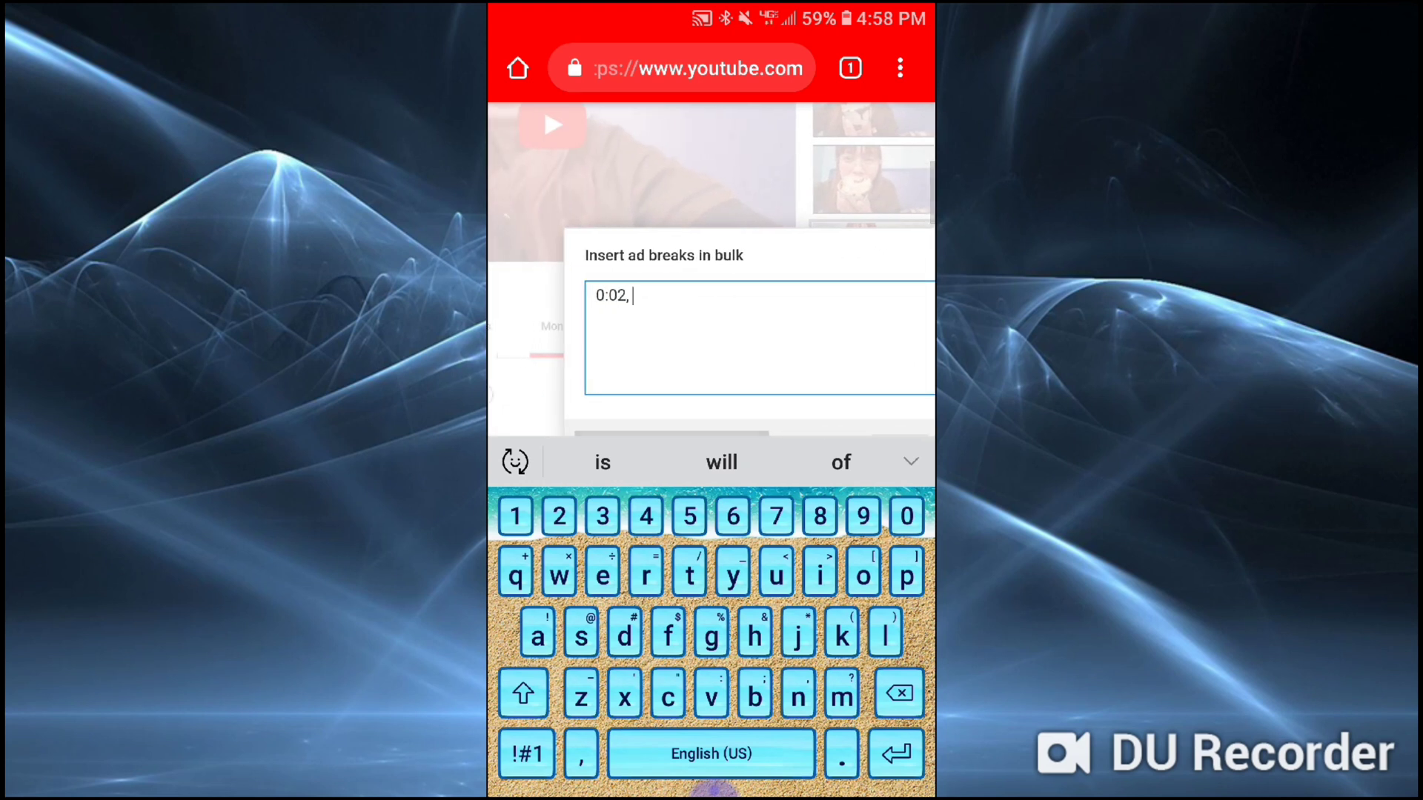
type("31")
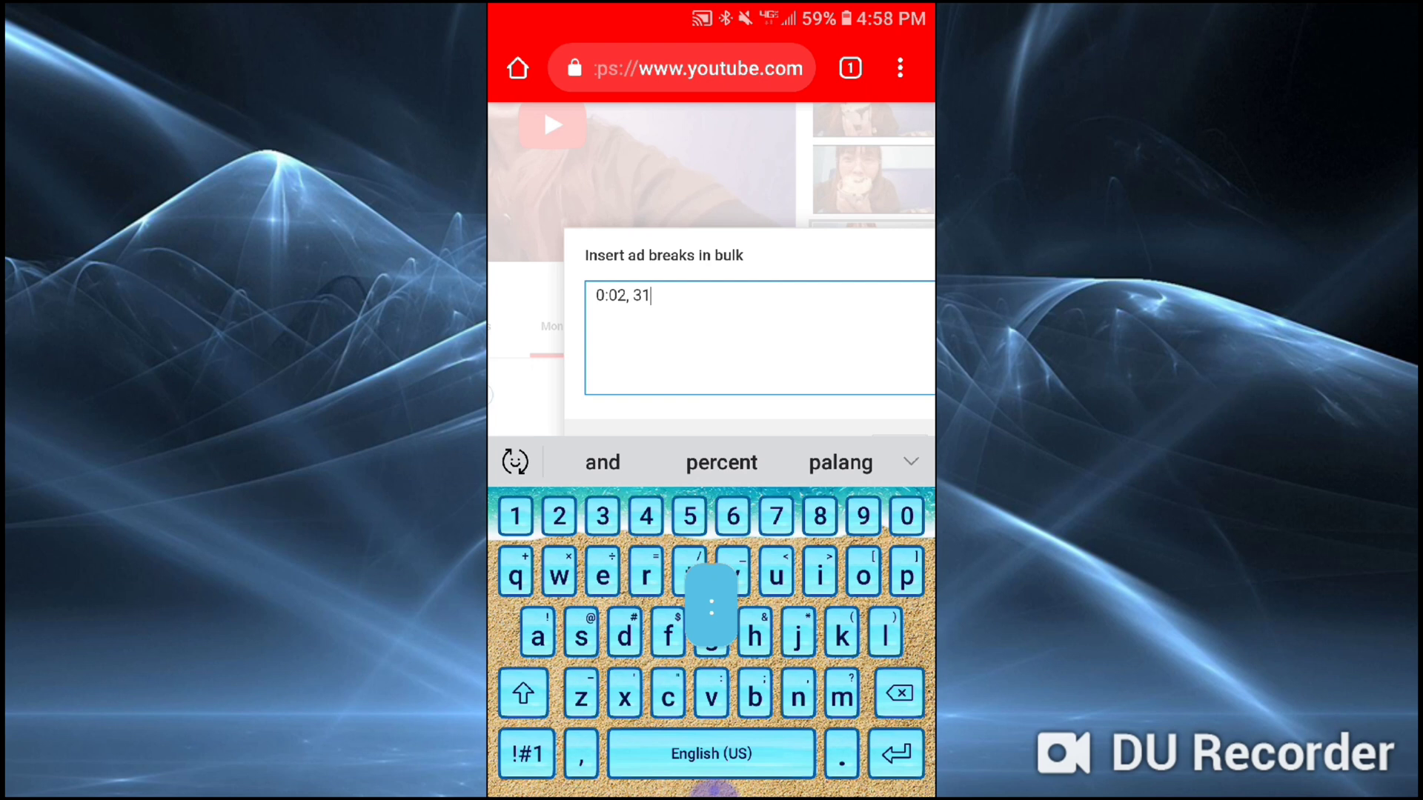
type(":1")
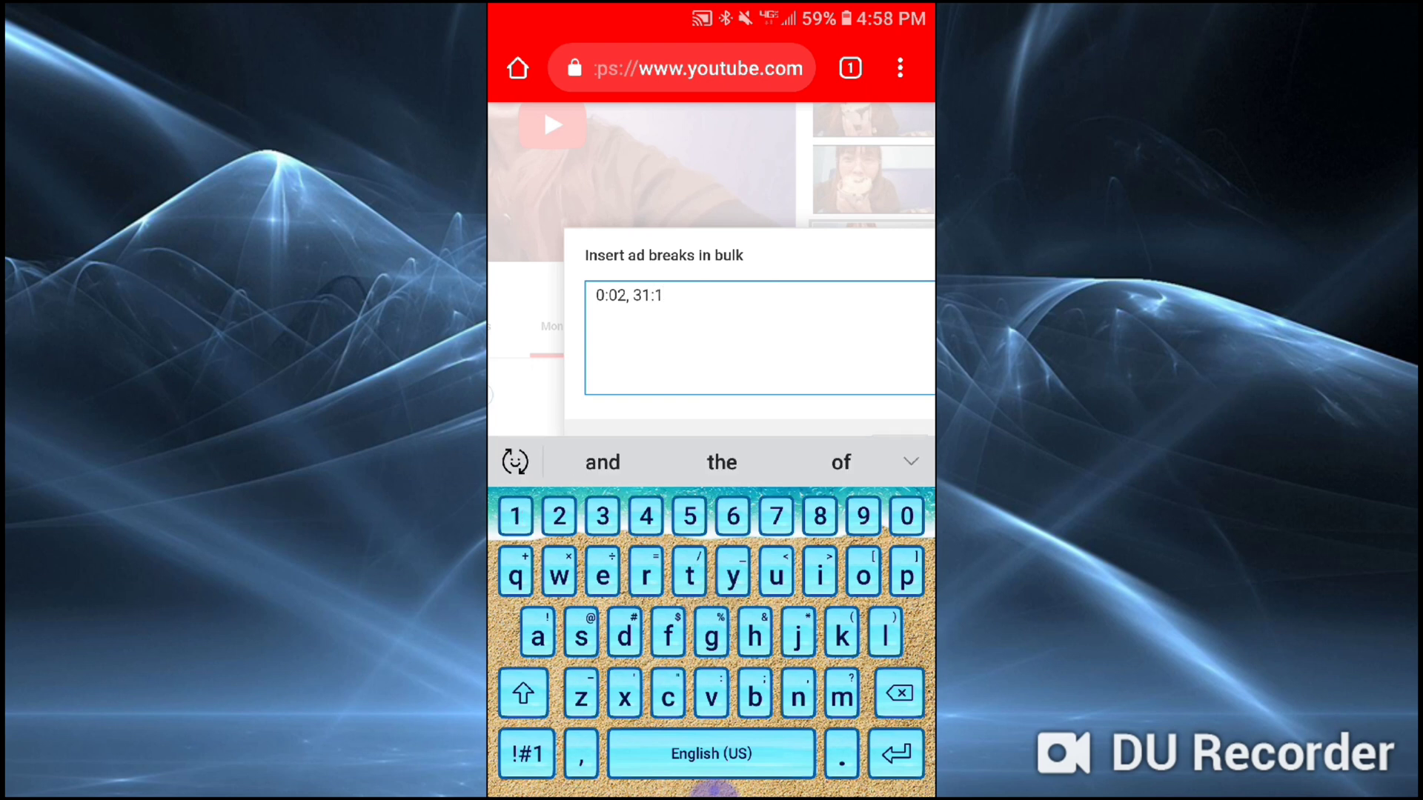
type("9")
scroll(712, 267, "right", 2)
scroll(711, 270, "right", 1)
scroll(712, 270, "down", 2)
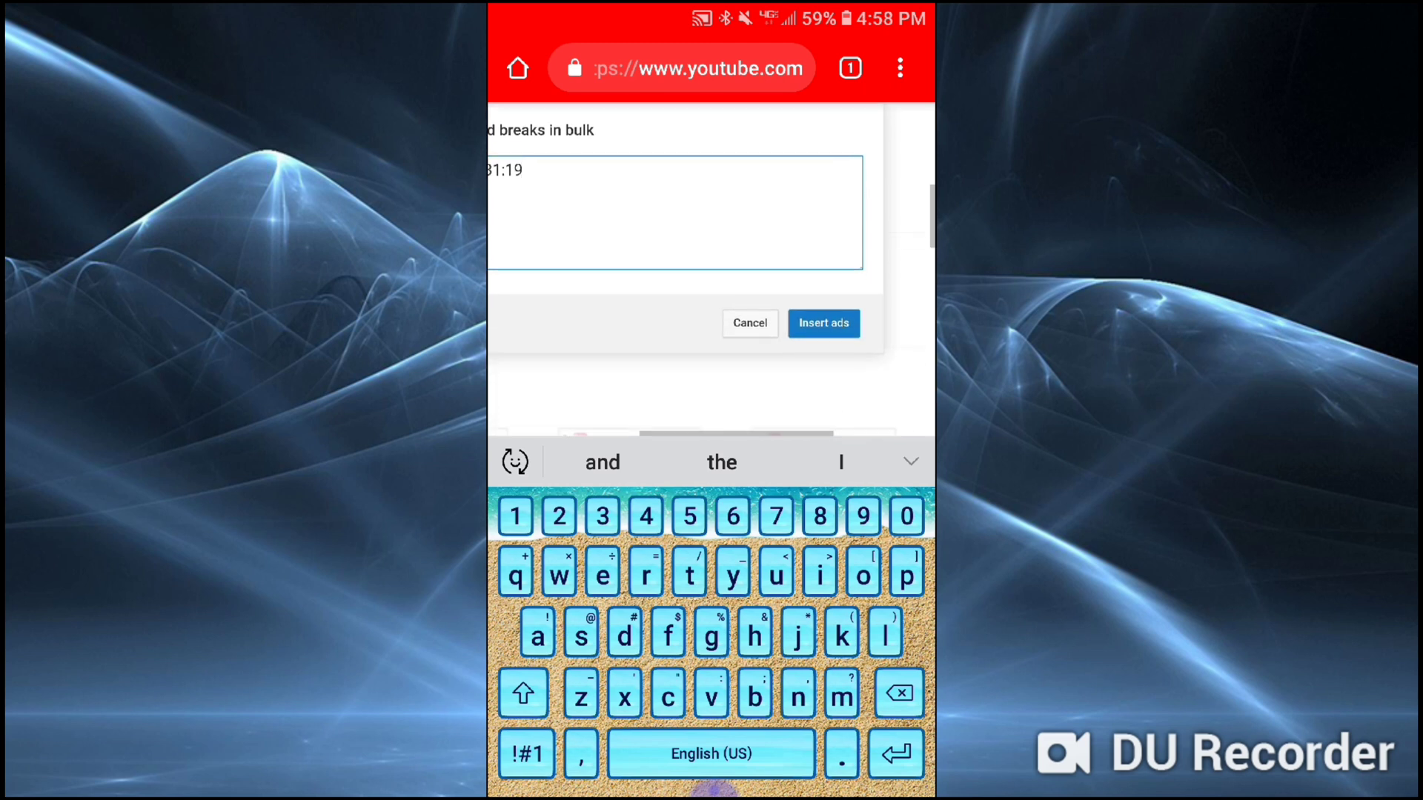
left_click(824, 323)
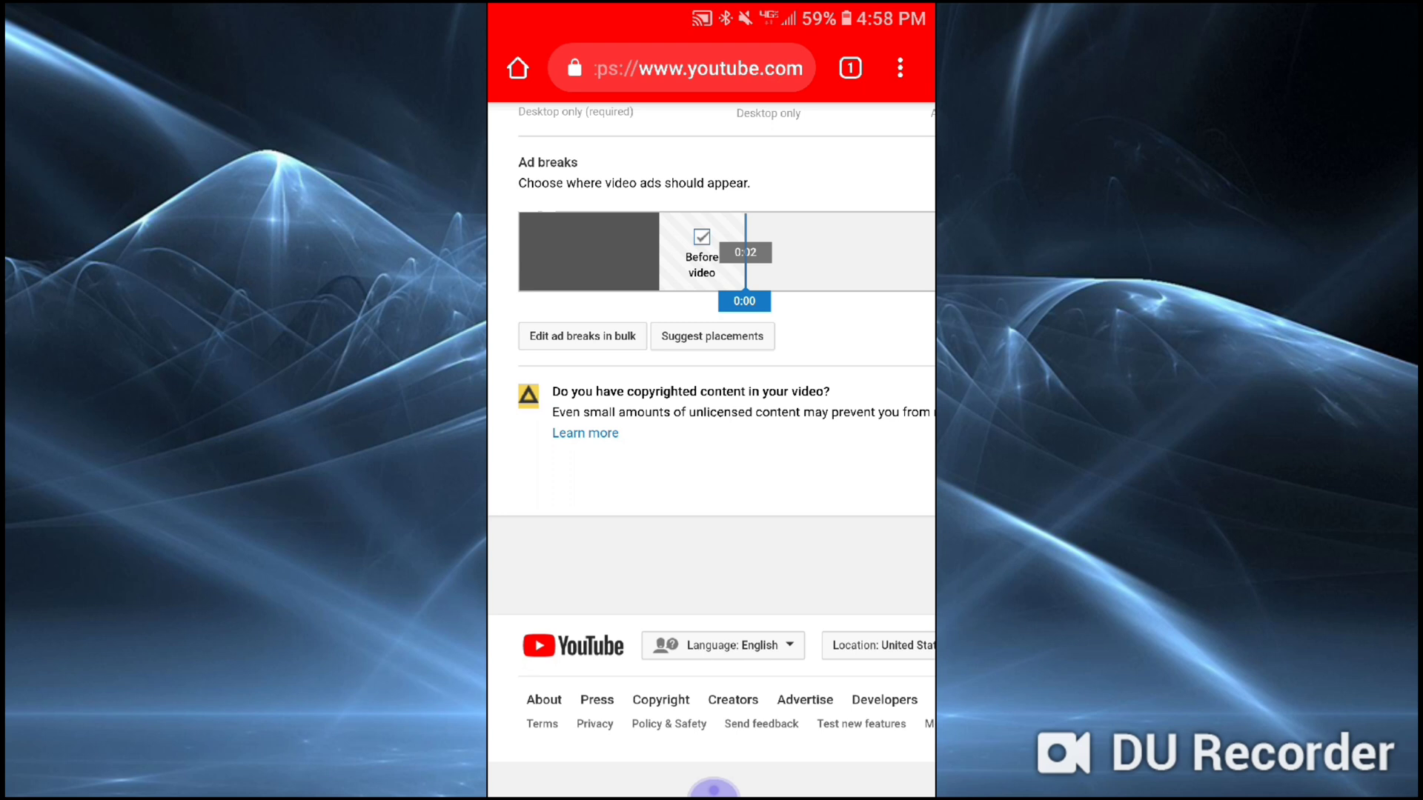
scroll(711, 268, "right", 5)
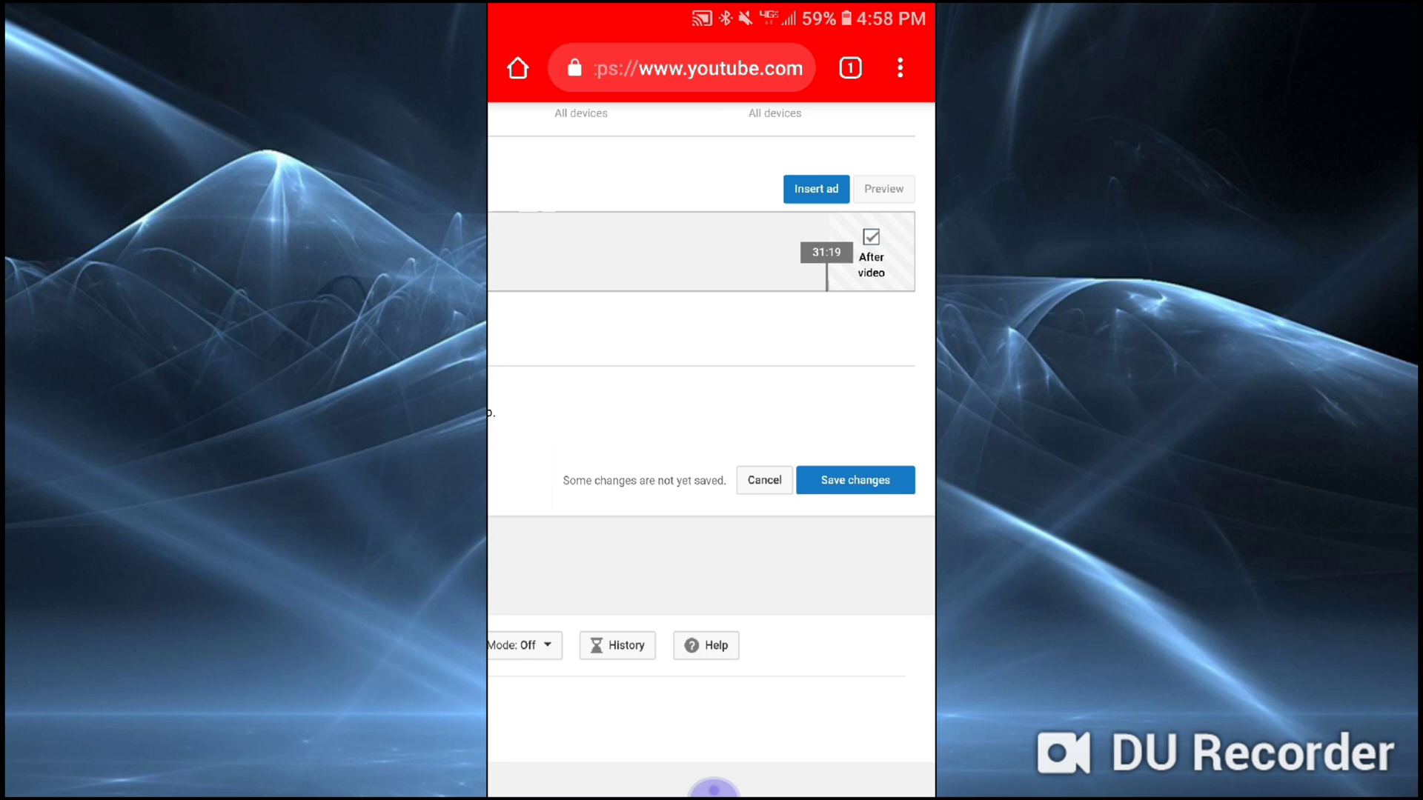
left_click(854, 480)
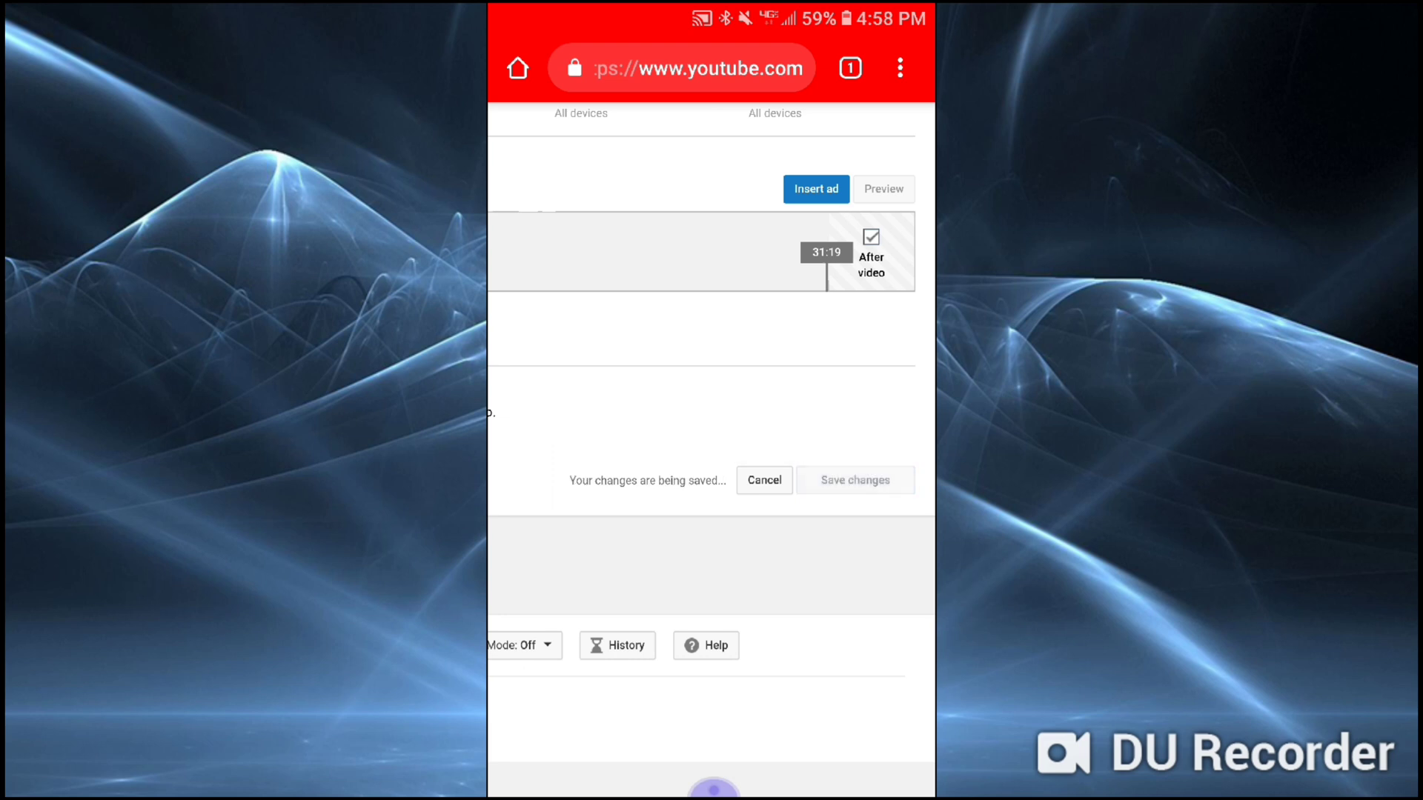
scroll(711, 446, "up", 3)
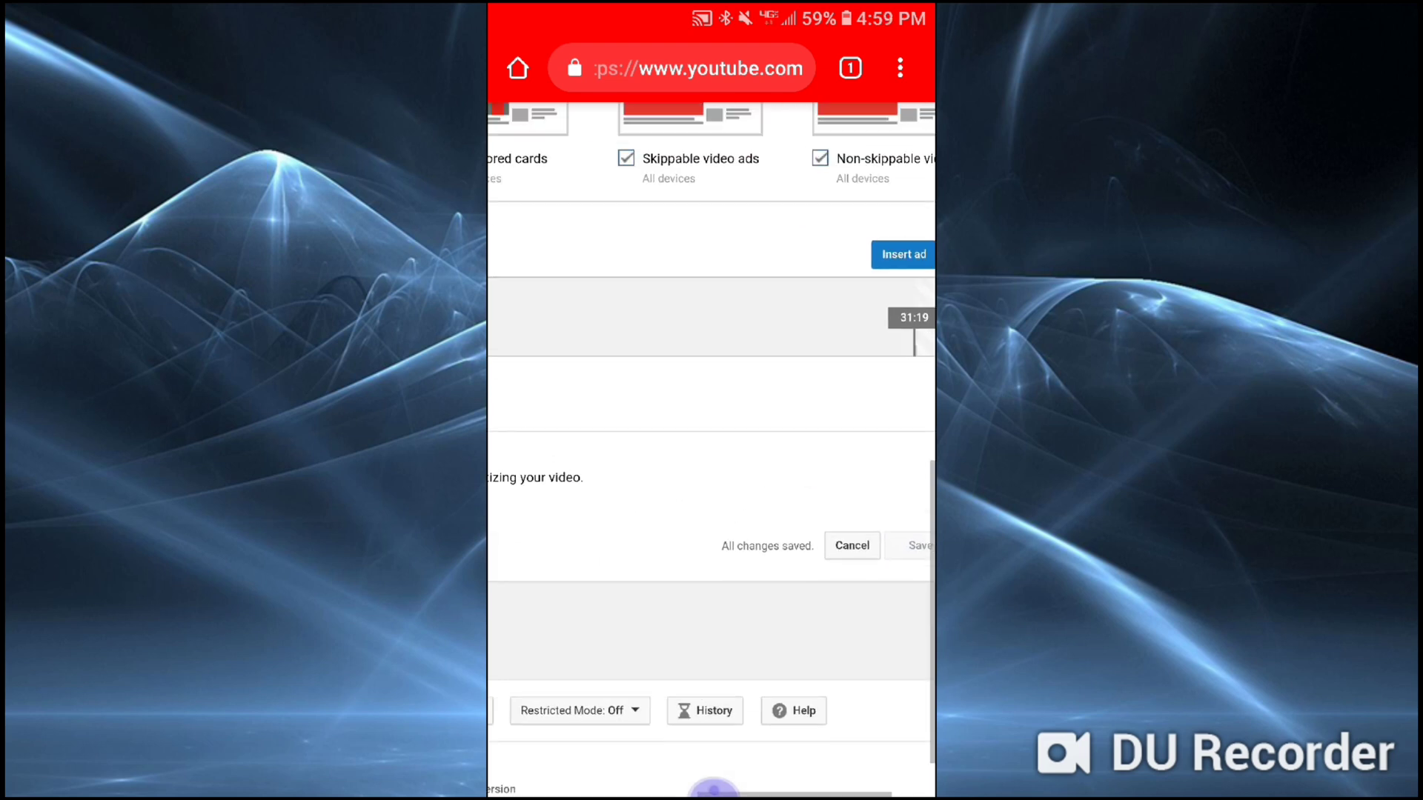
scroll(712, 446, "left", 3)
scroll(711, 445, "up", 3)
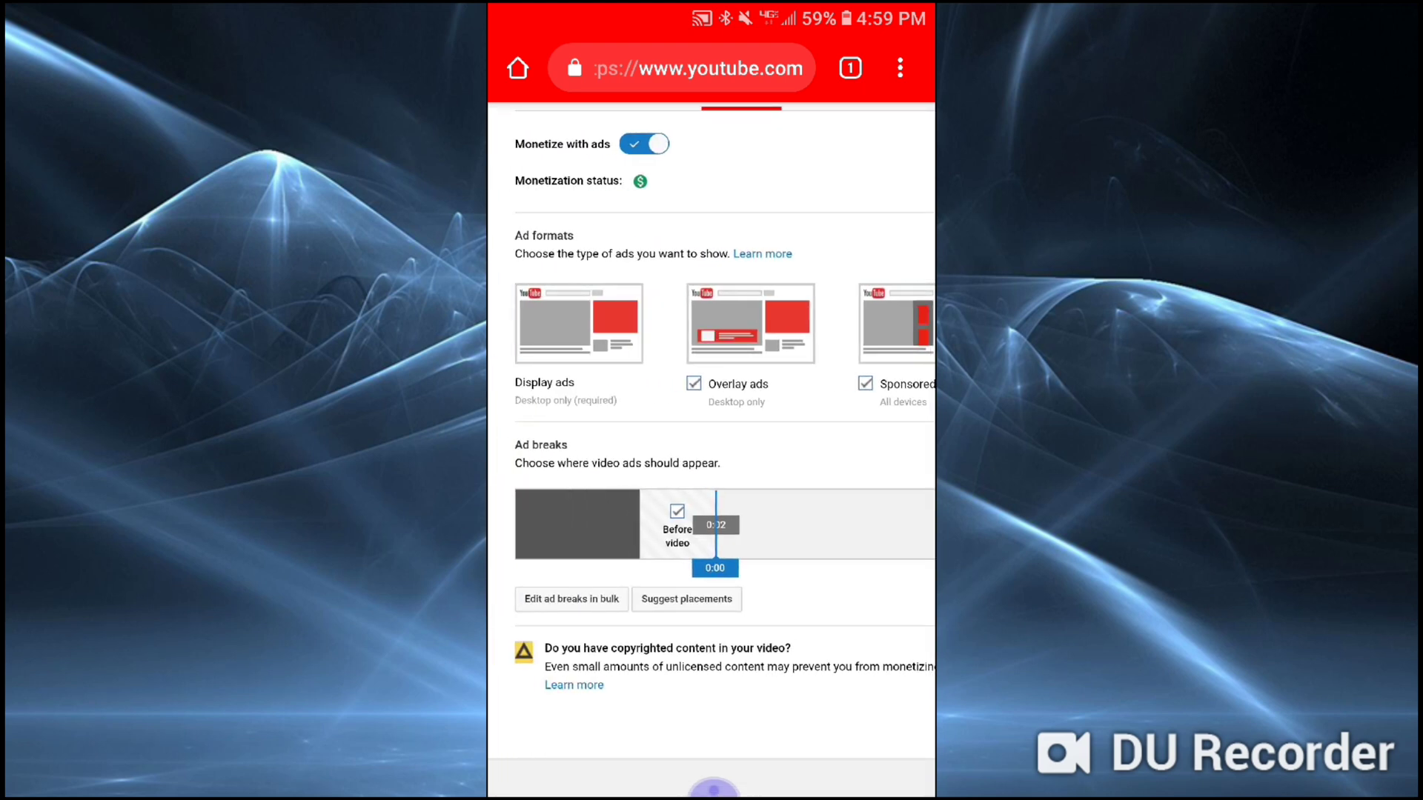
Step: Insert breaks 5:00, 10:00, 15:00, 20:00 and 25:00 before 31:19 in the bulk editor
left_click(572, 598)
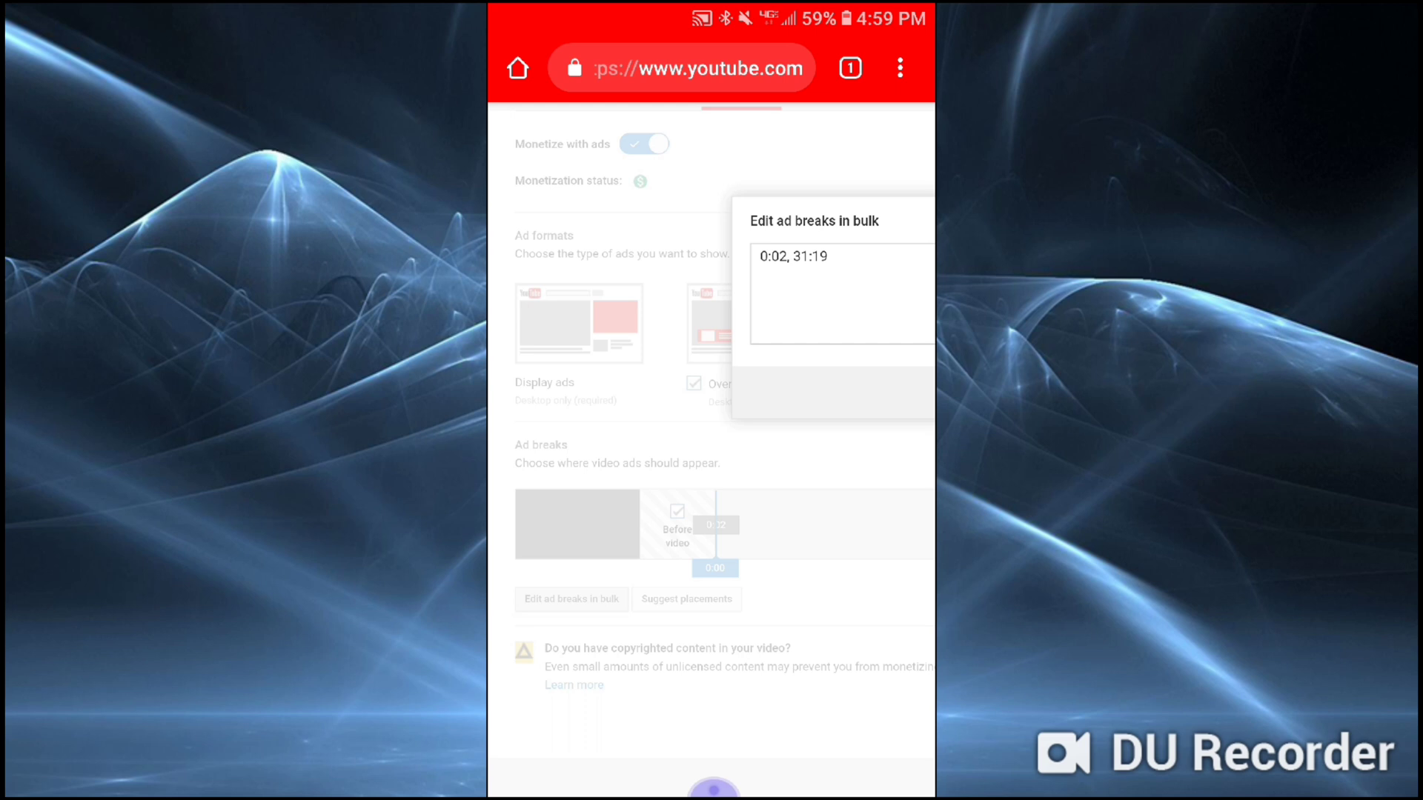
scroll(767, 289, "up", 3)
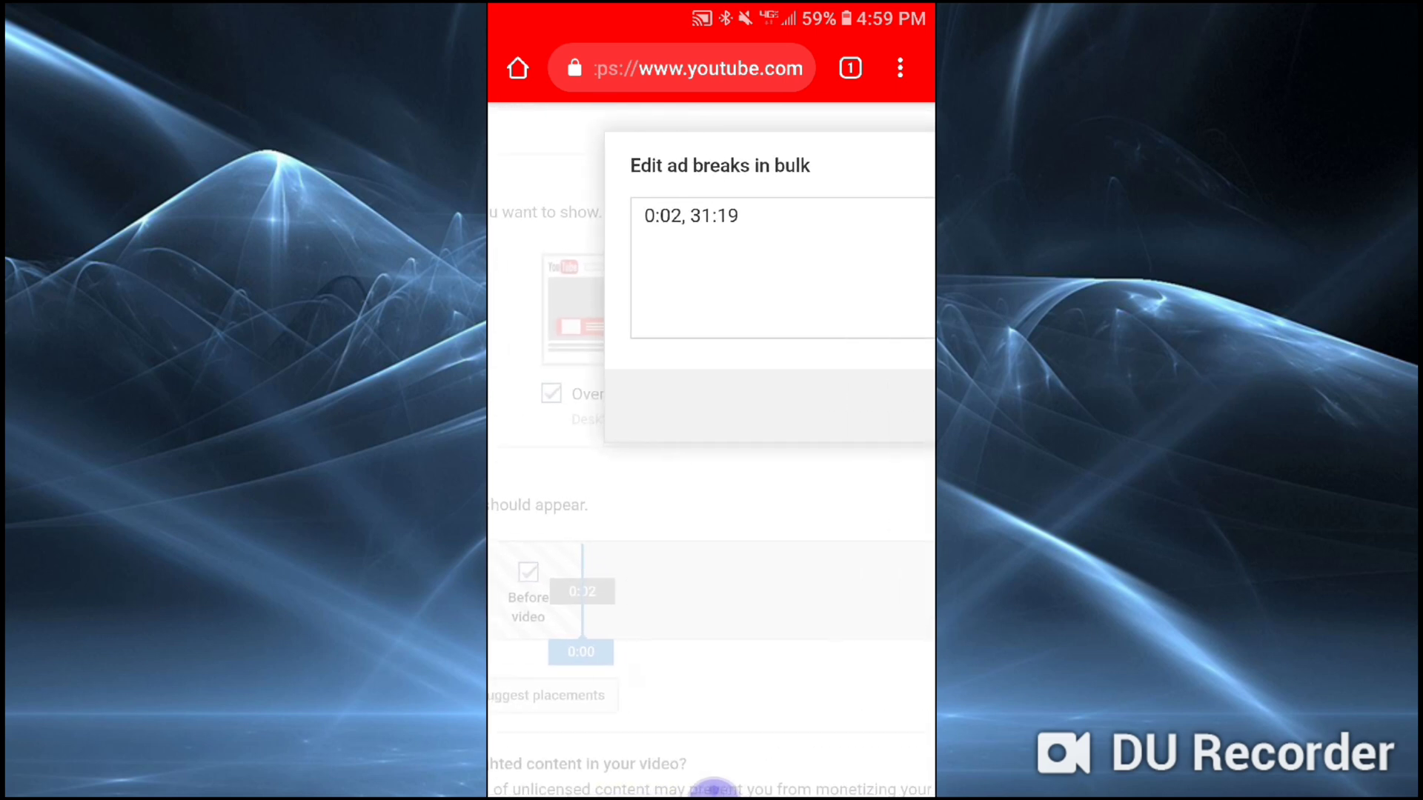
left_click(675, 215)
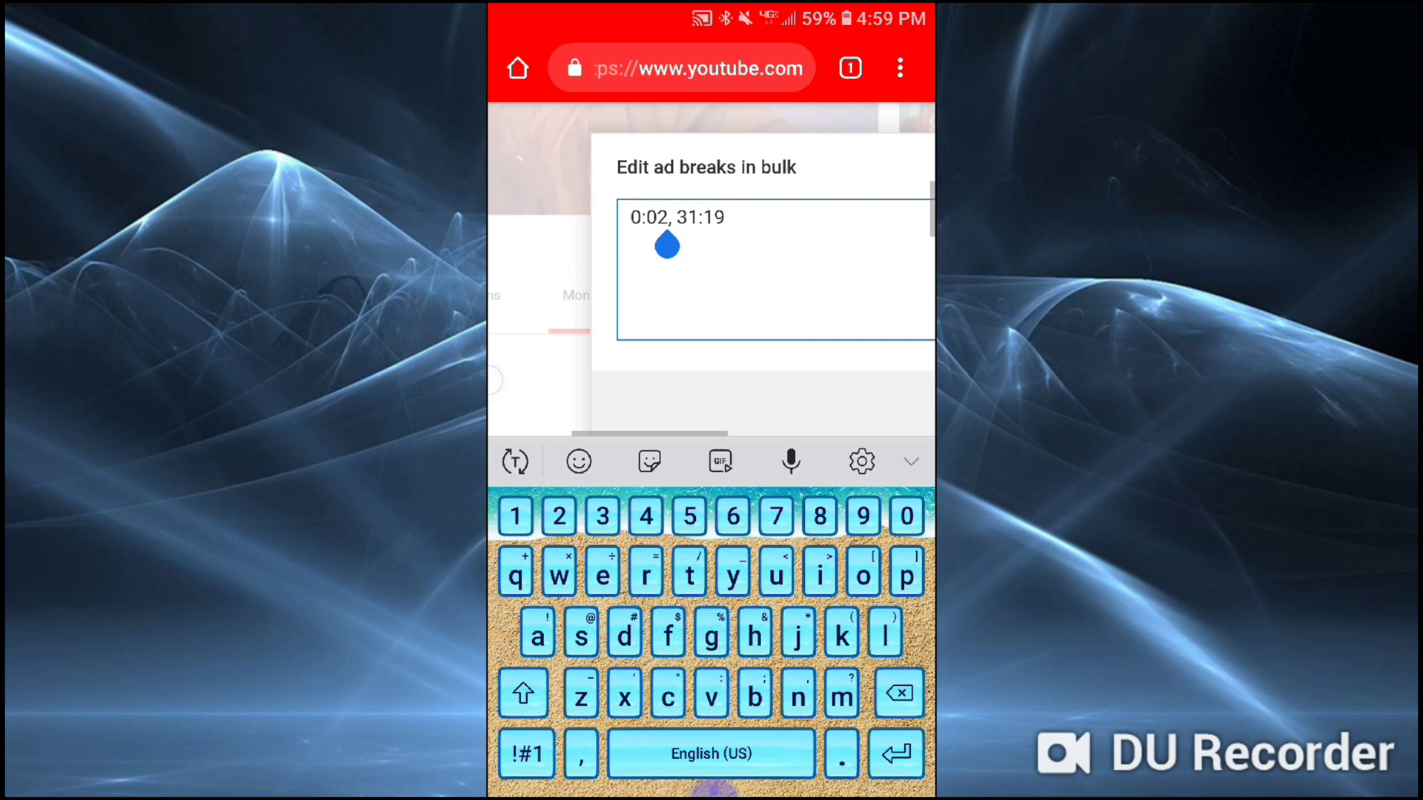
left_click(675, 216)
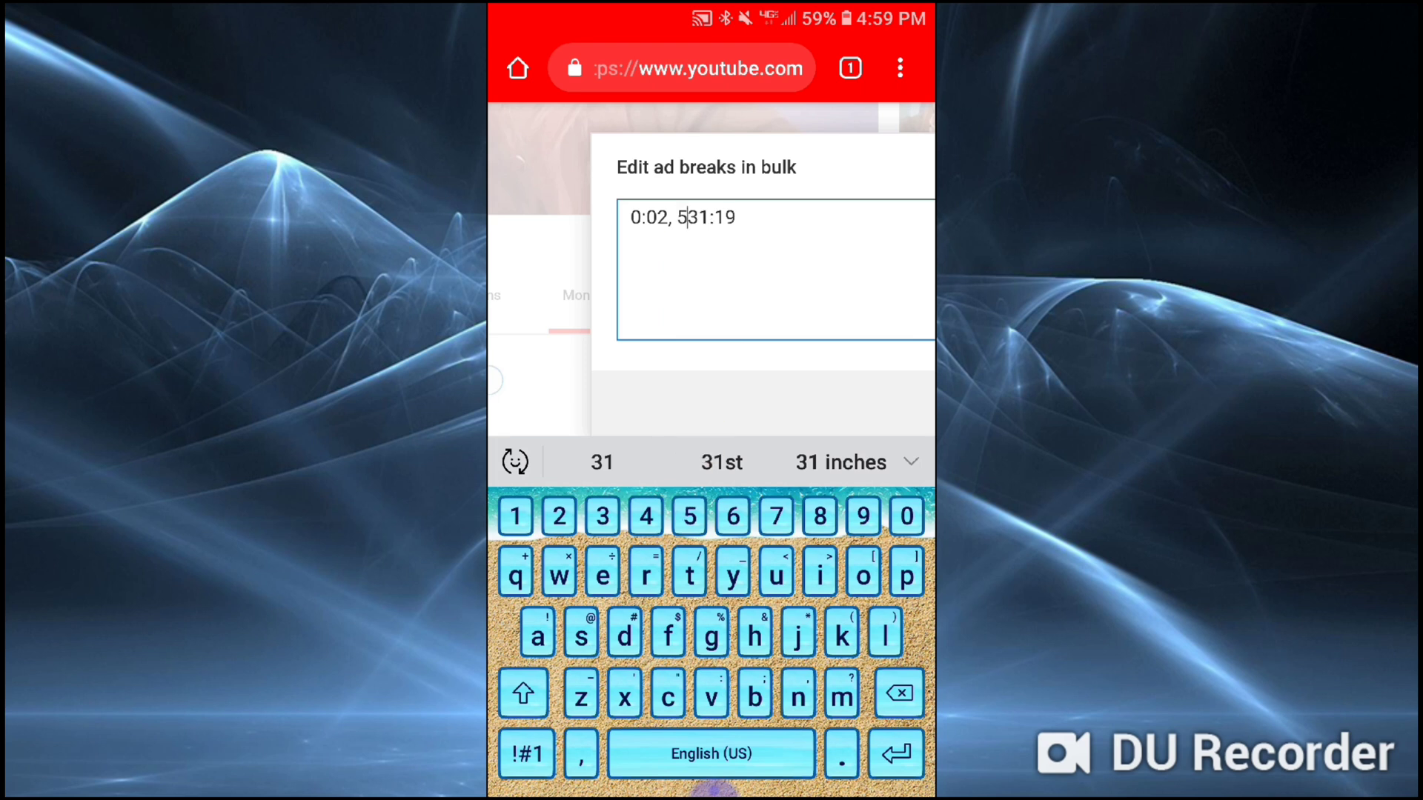
type("5:0")
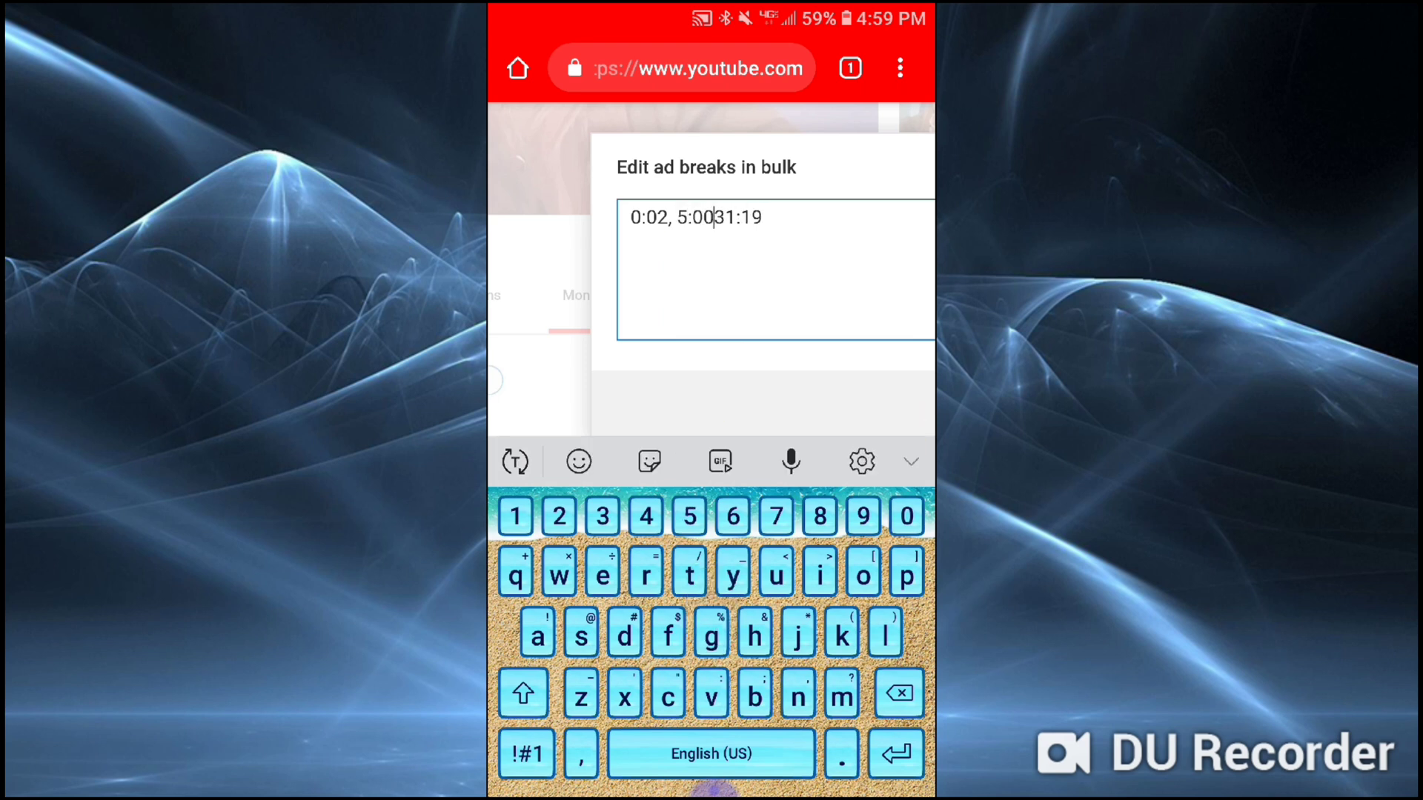
type("0, ")
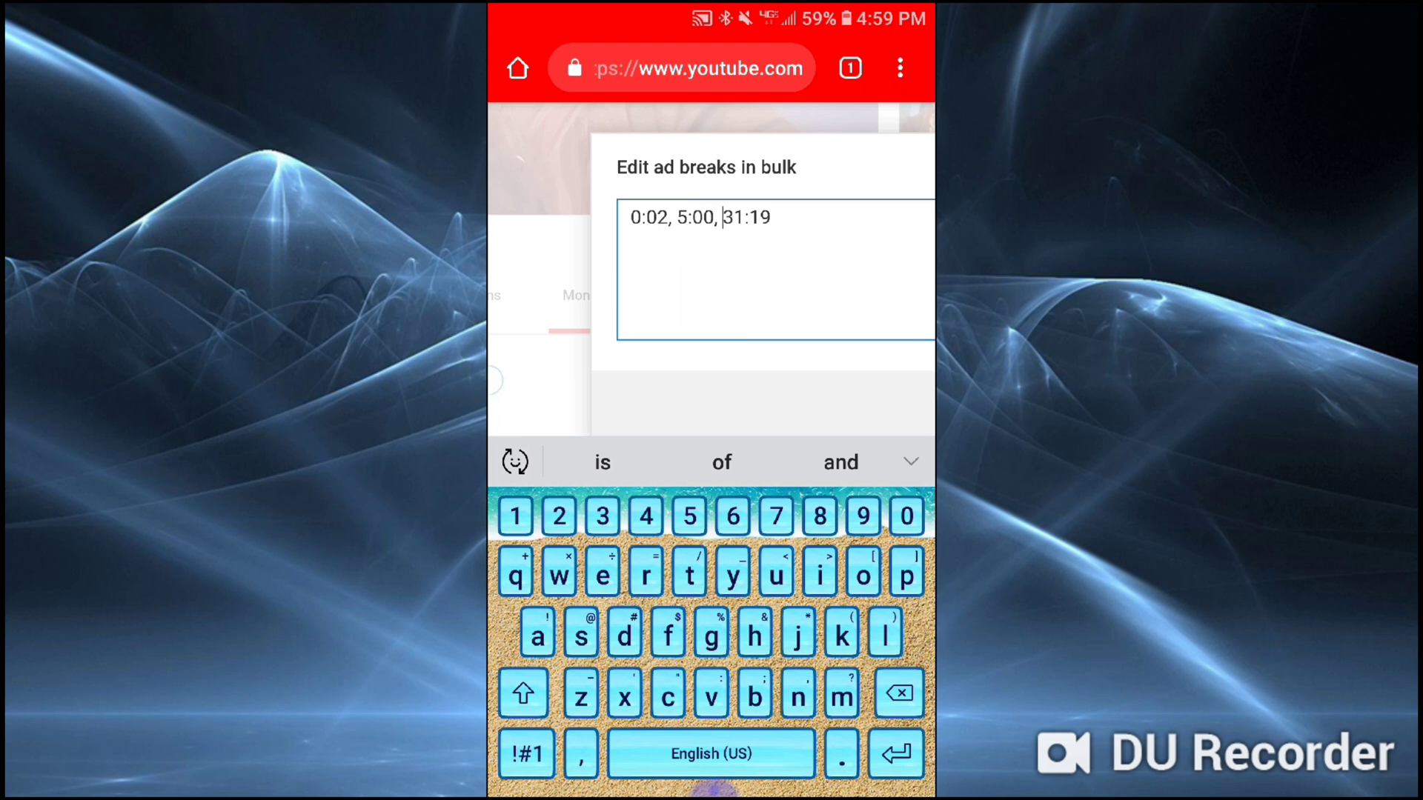
type("10")
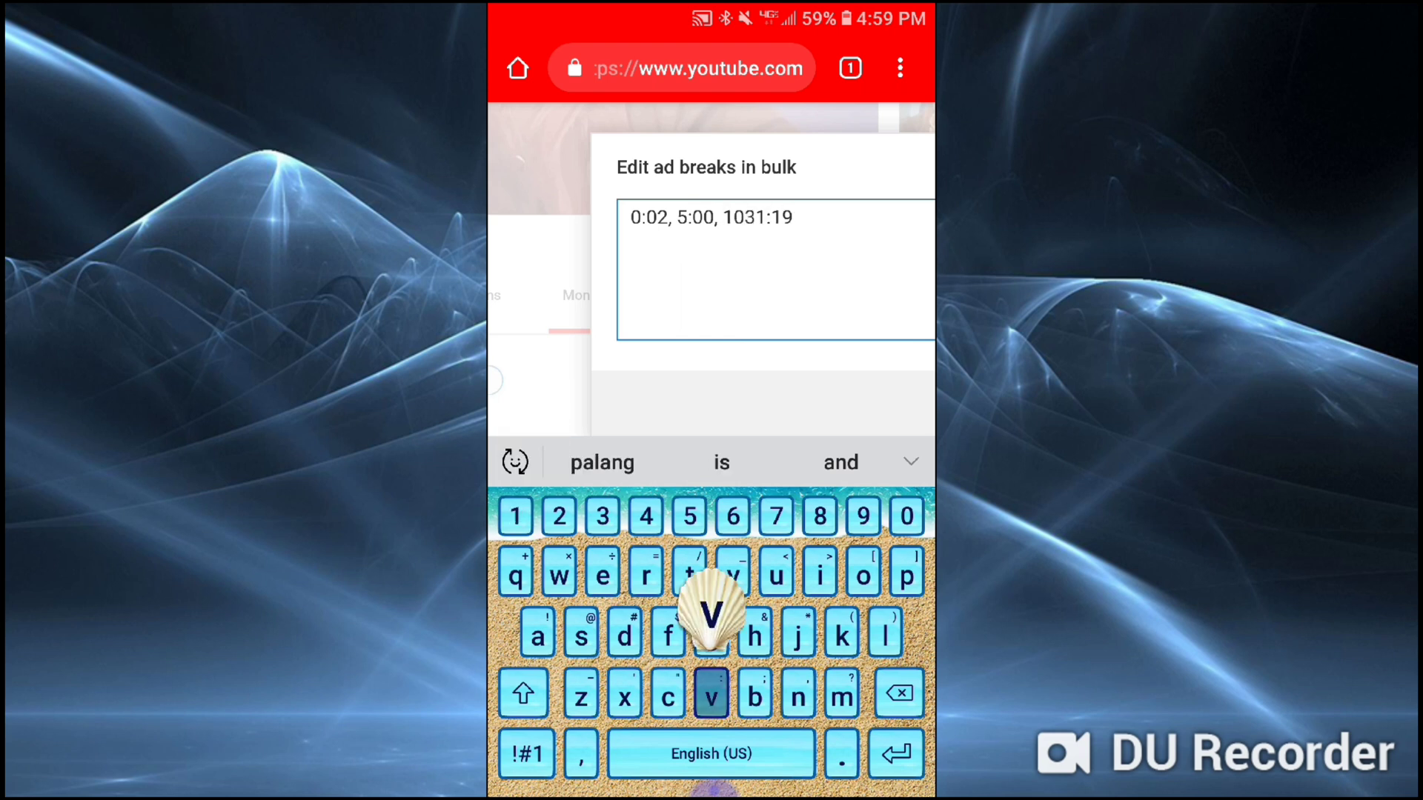
type(":")
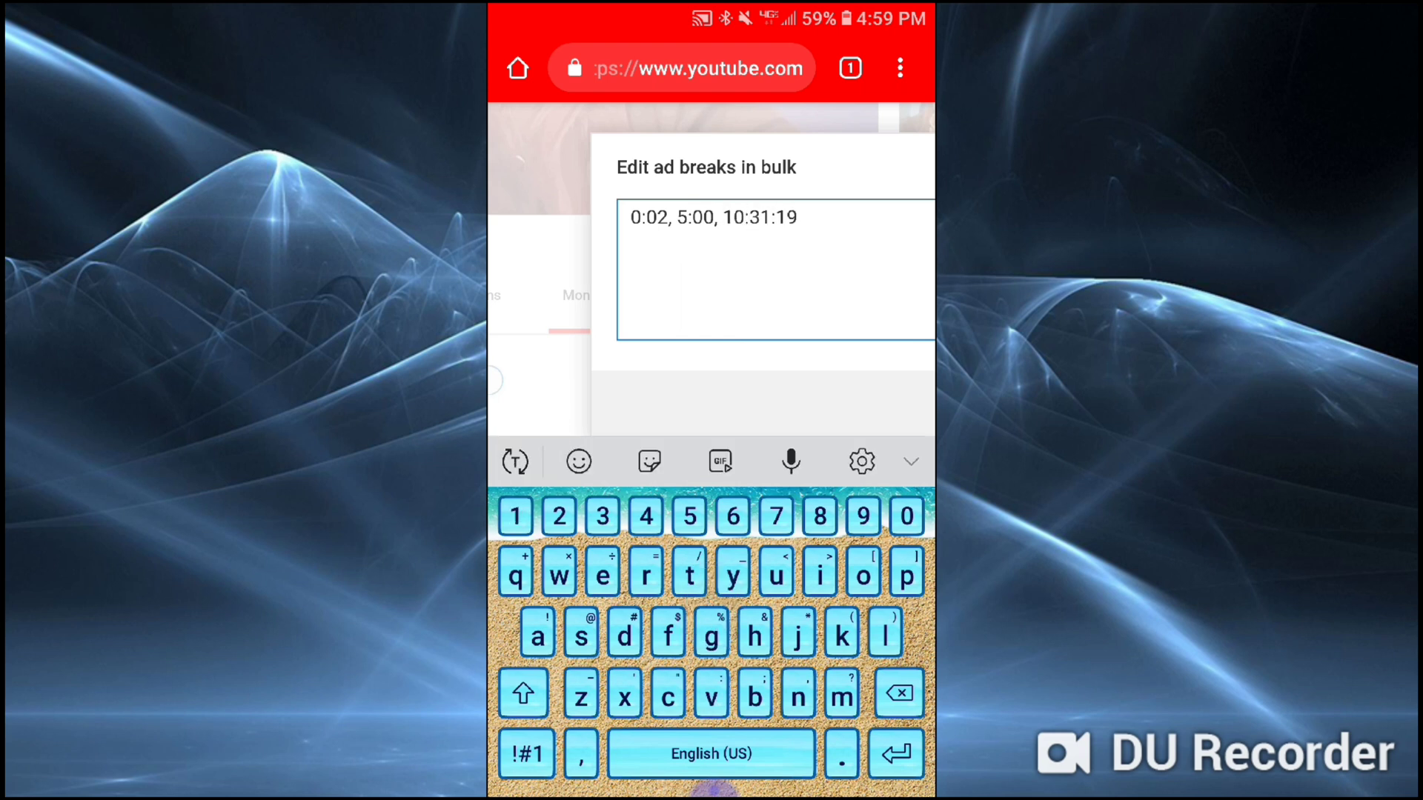
type("00, ")
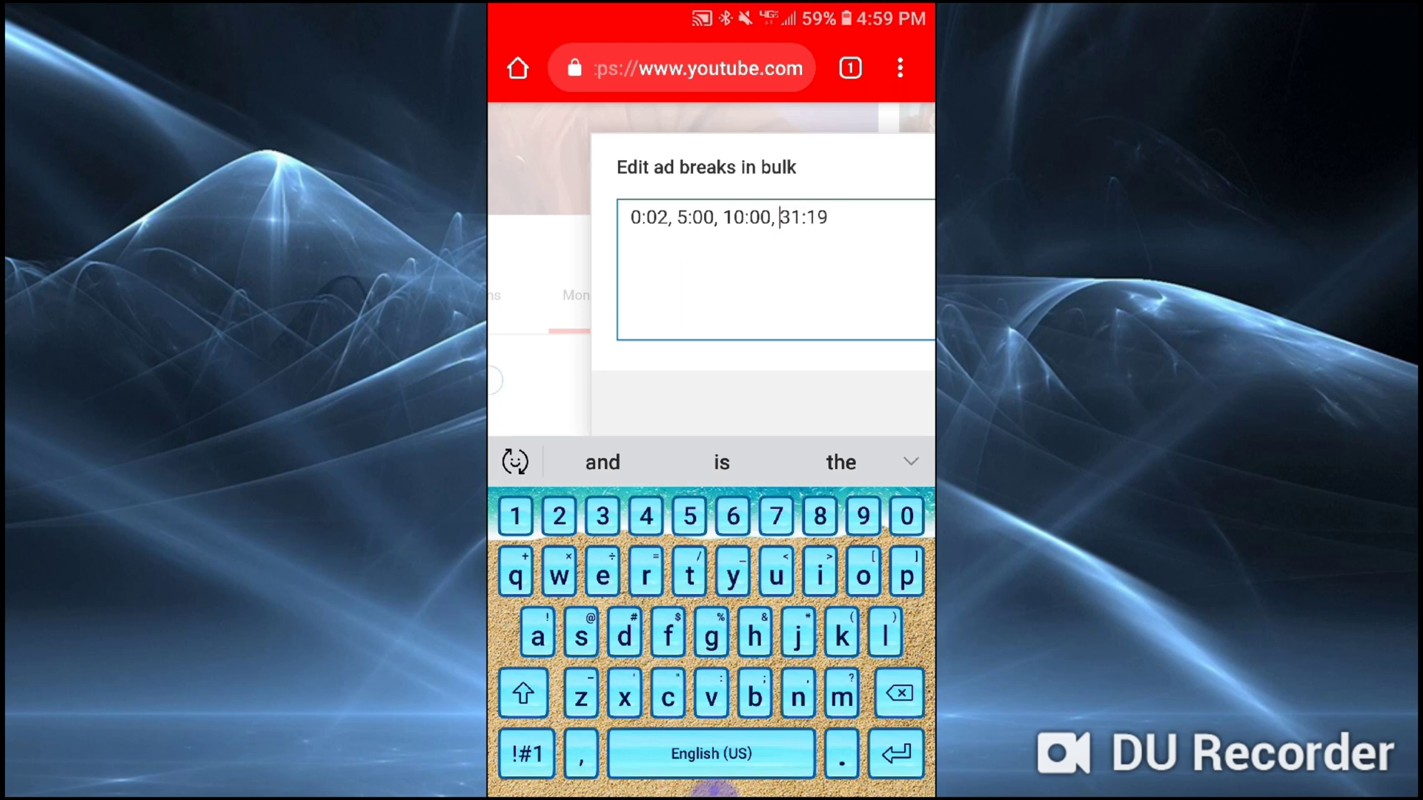
type("15")
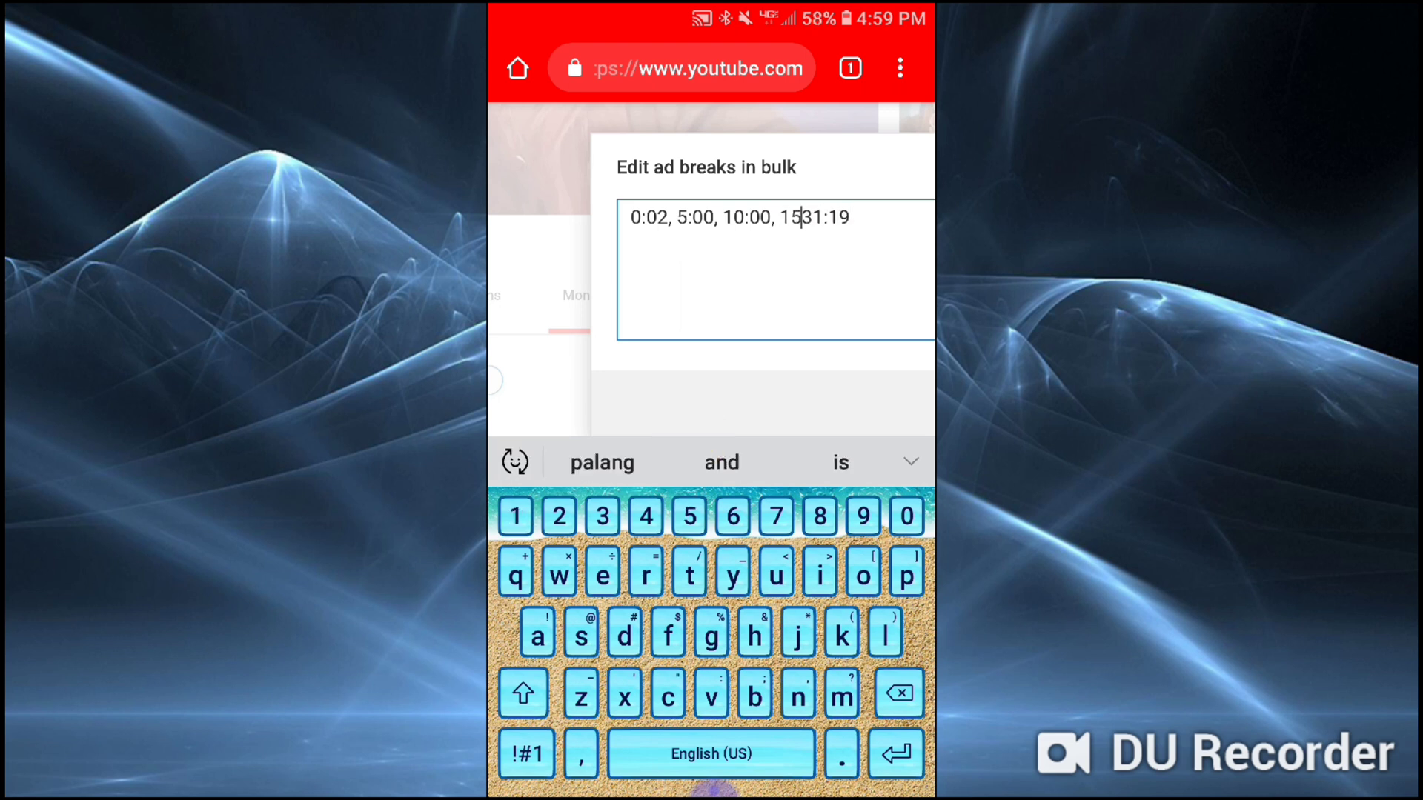
type(":00, ")
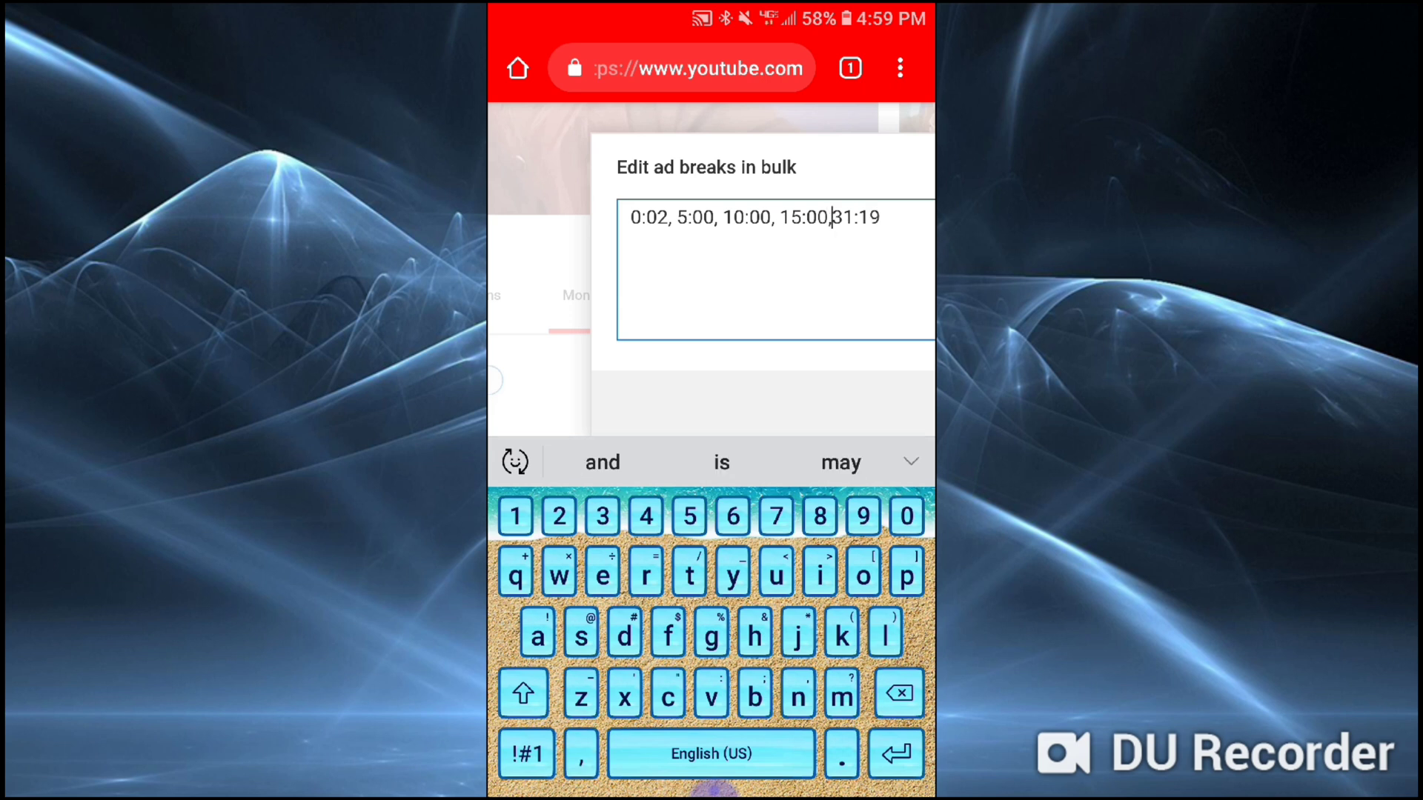
type("20")
type(":00")
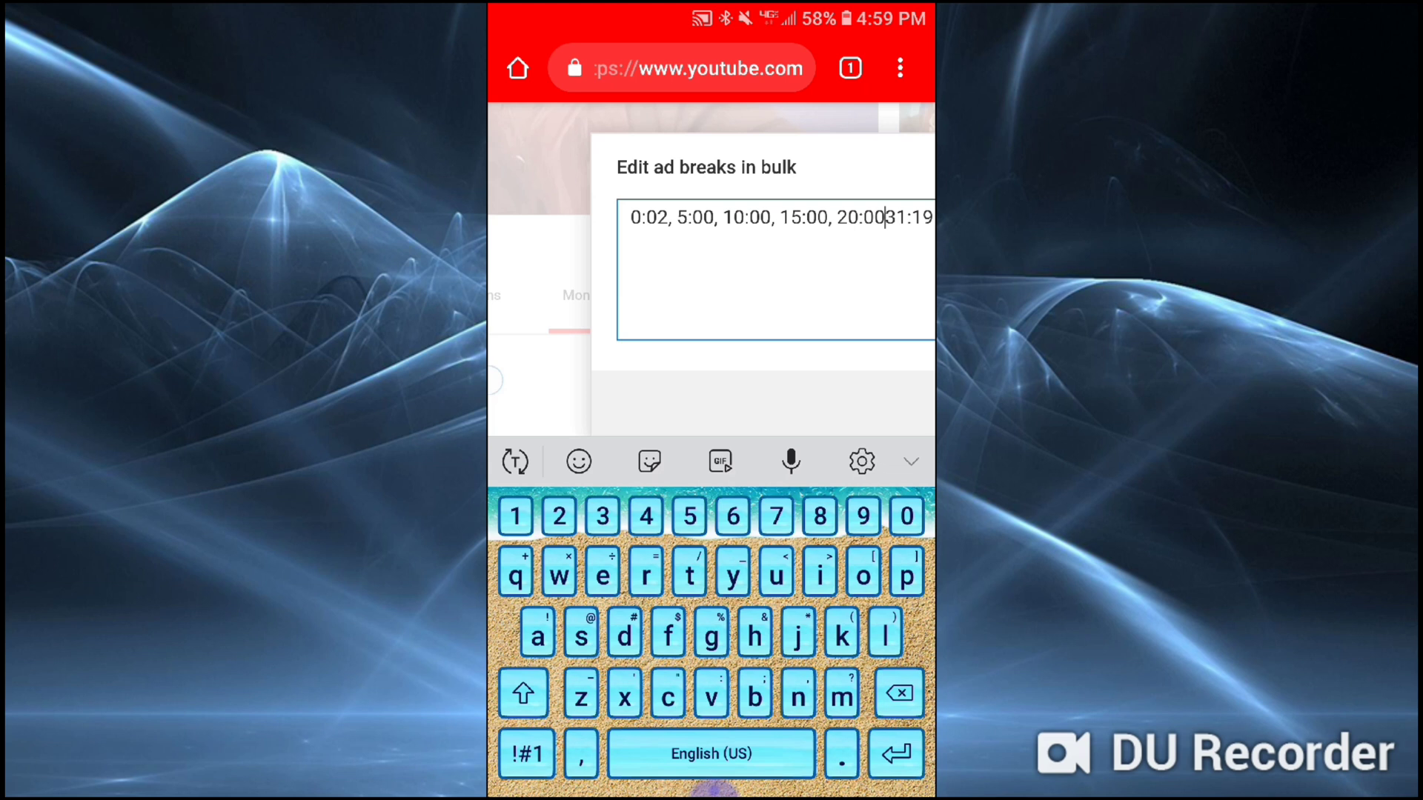
type(", 2")
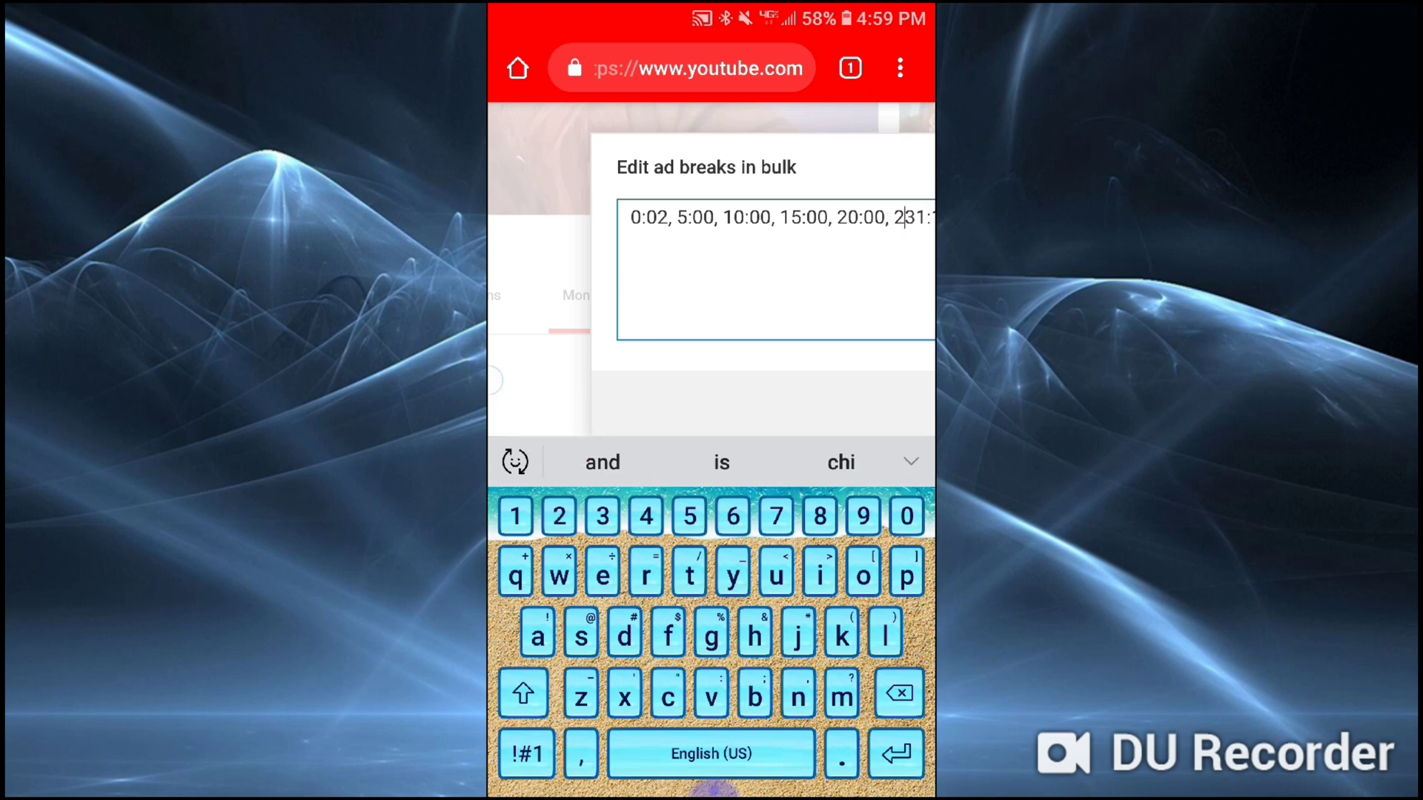
type("5:")
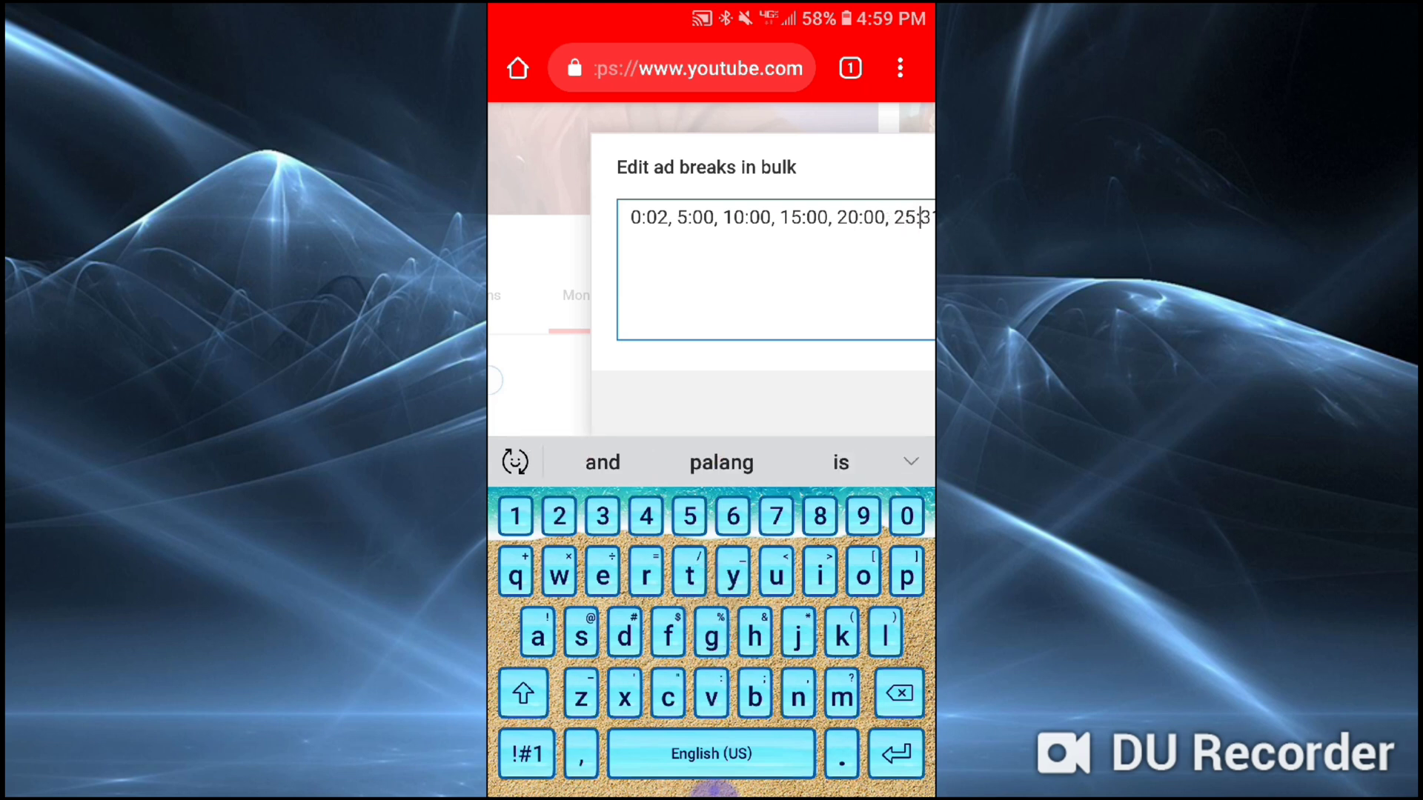
type("00,")
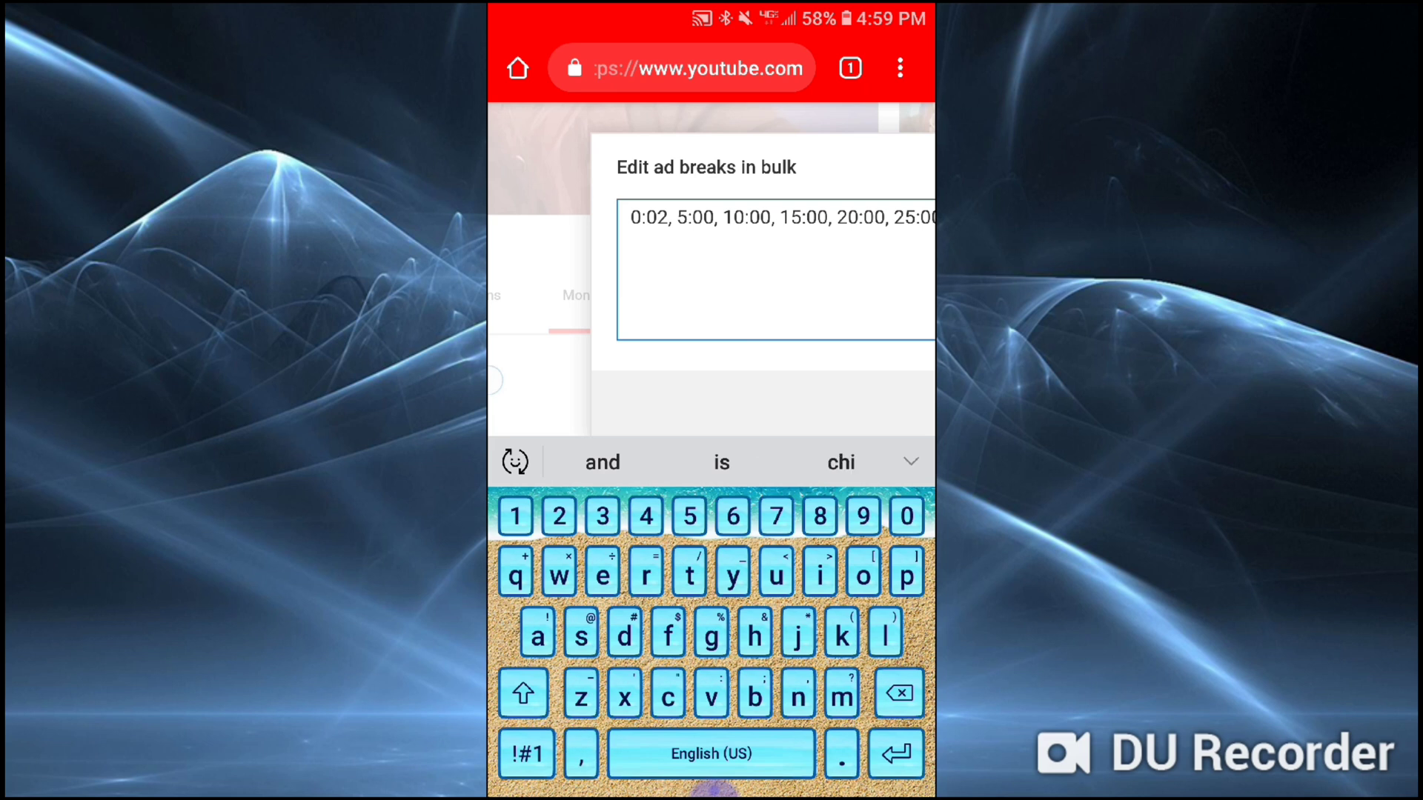
left_click(722, 223)
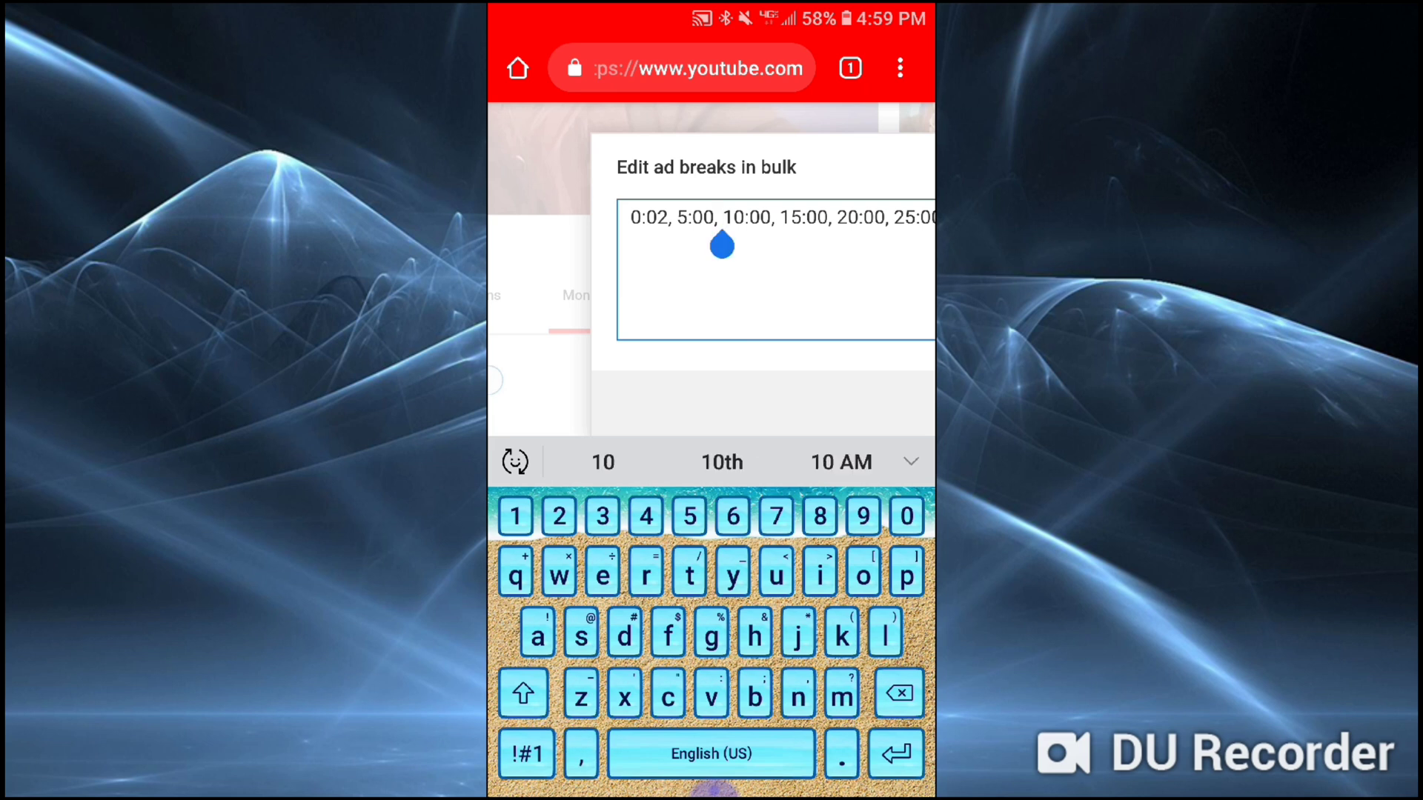
key("BackSpace")
left_click_drag(846, 278, 578, 278)
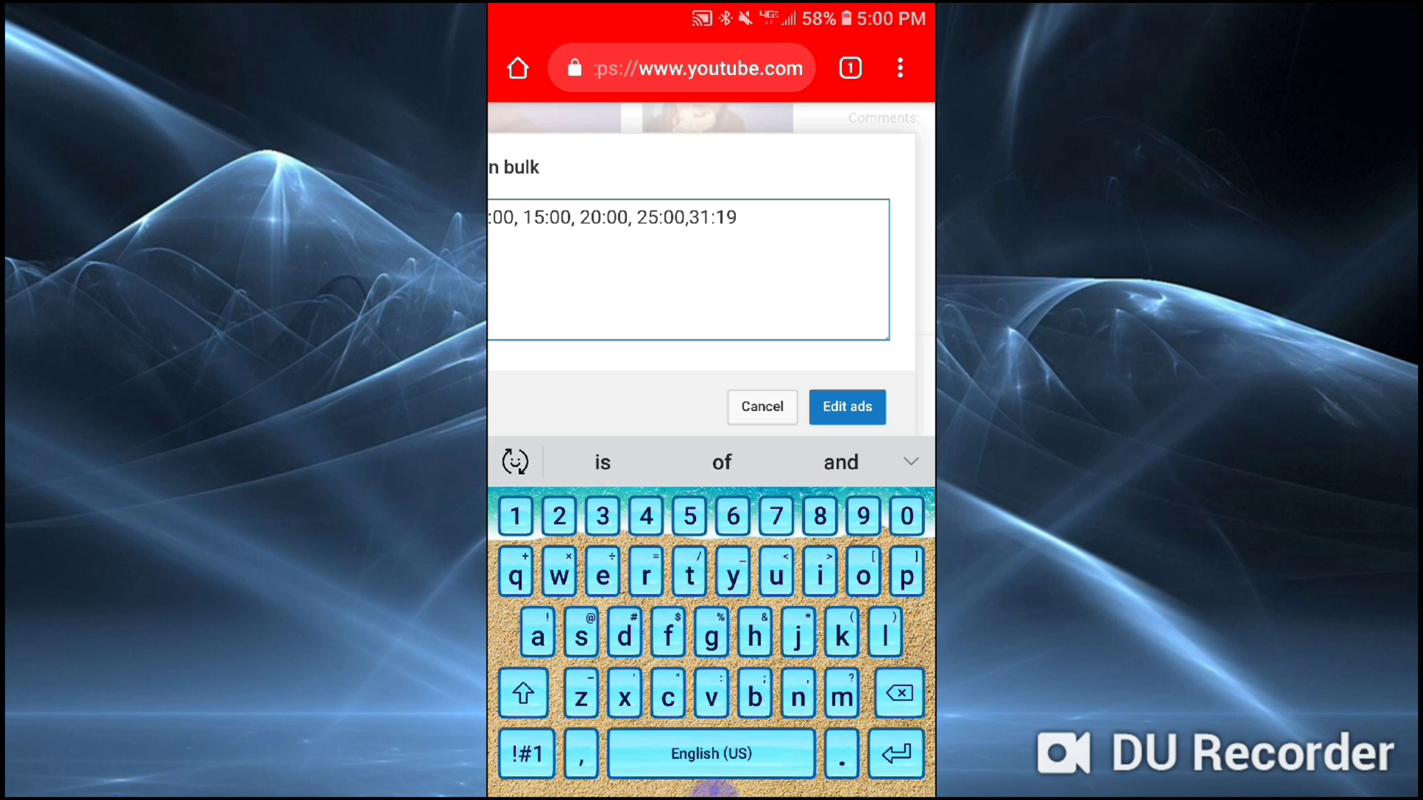
Step: Apply the seven-break ad list and save the video's monetization changes
left_click(847, 406)
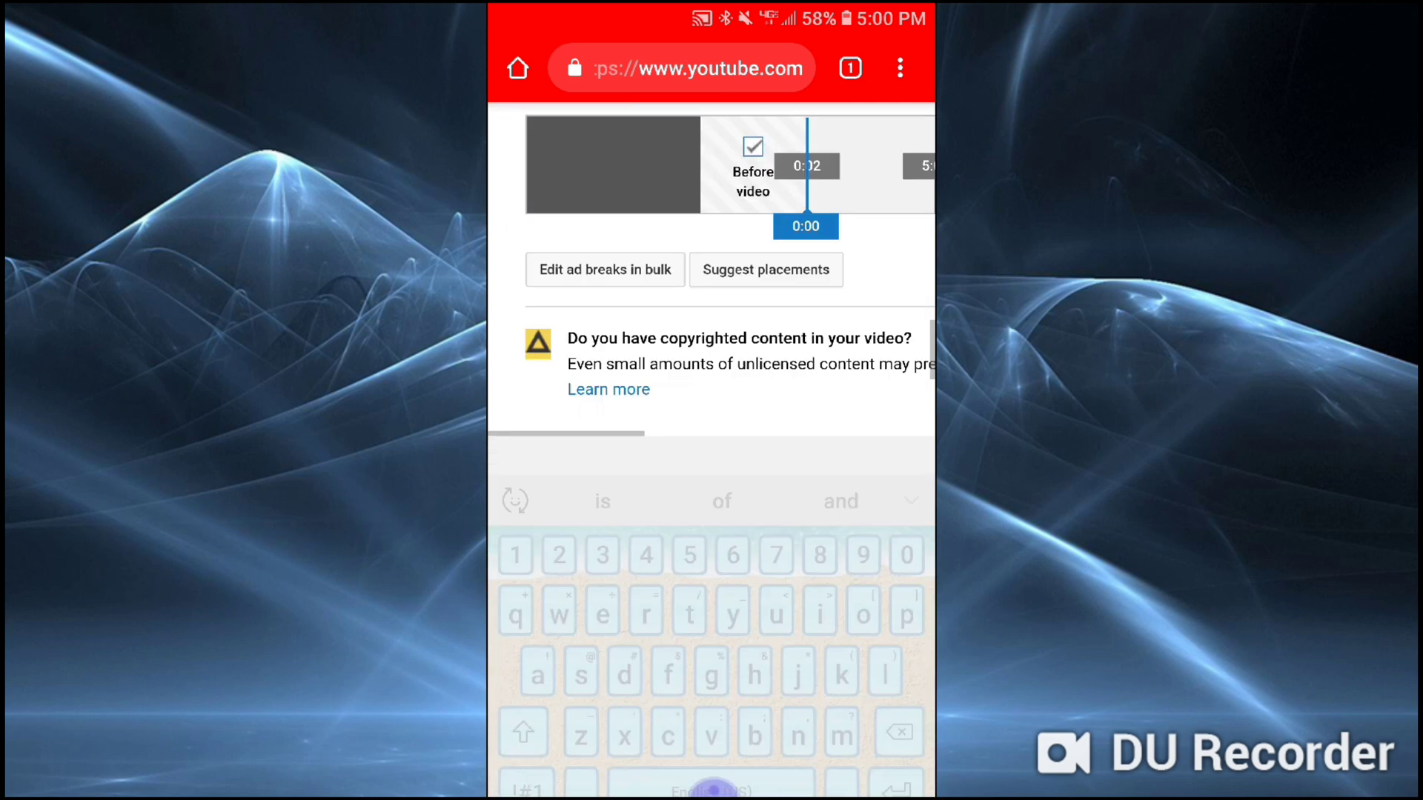
scroll(711, 445, "up", 10)
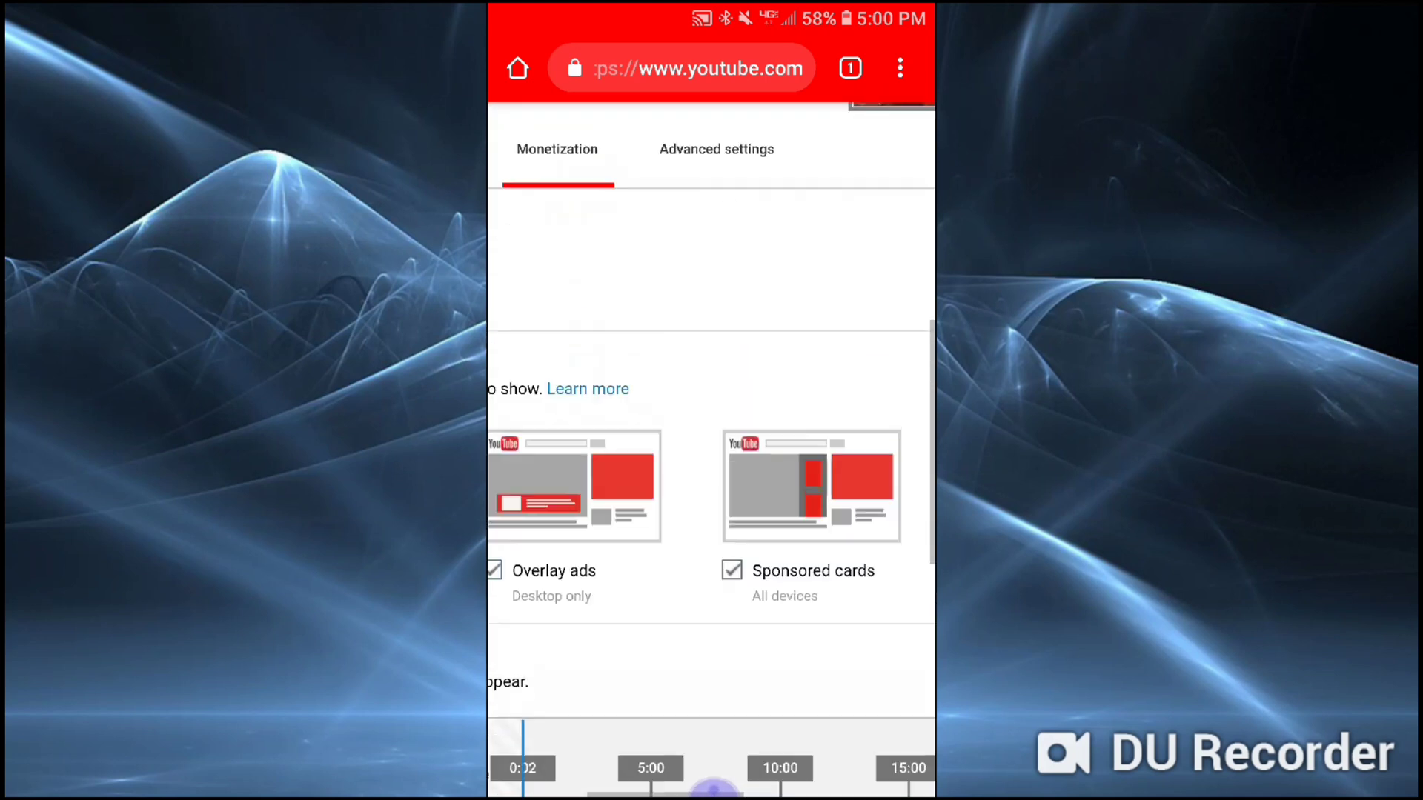
scroll(711, 445, "down", 5)
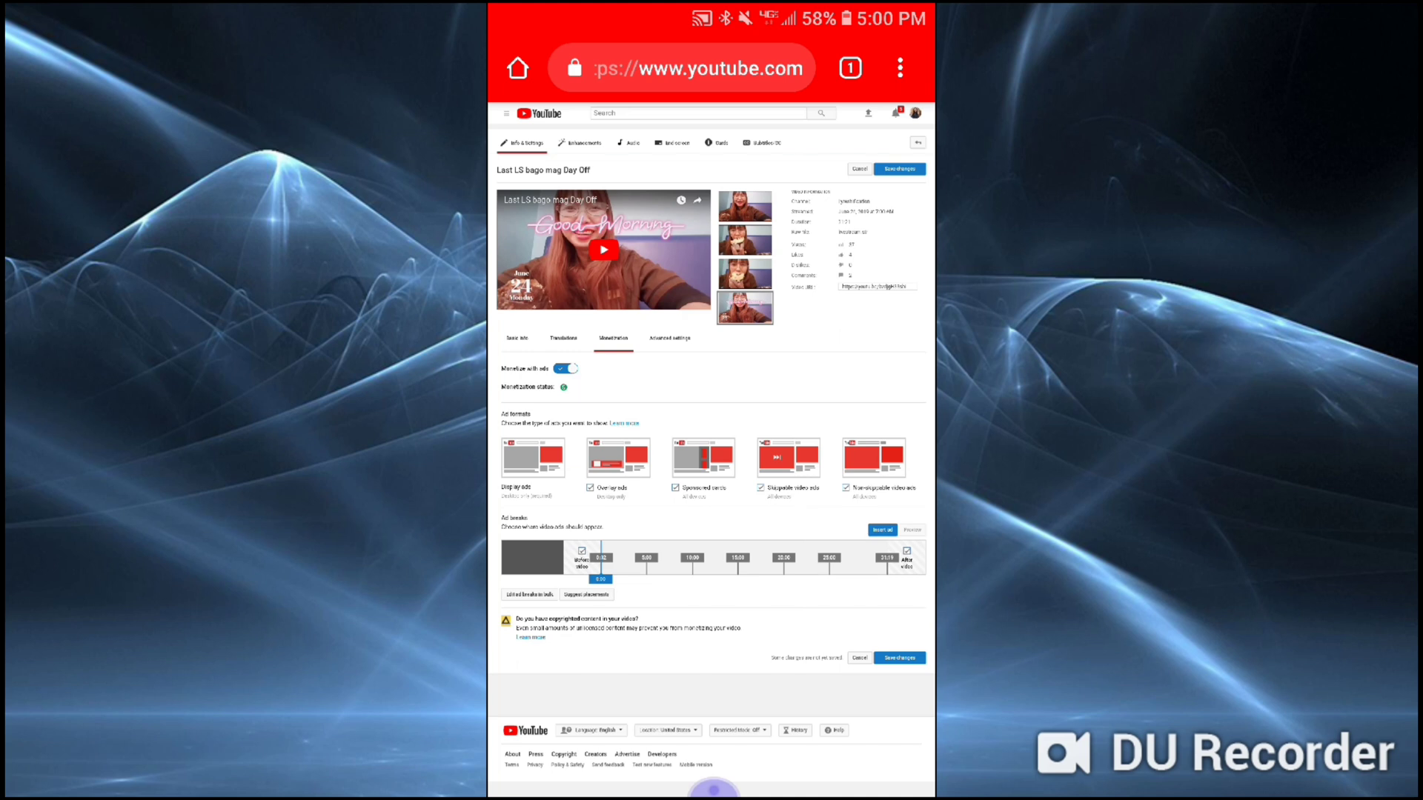
left_click(900, 657)
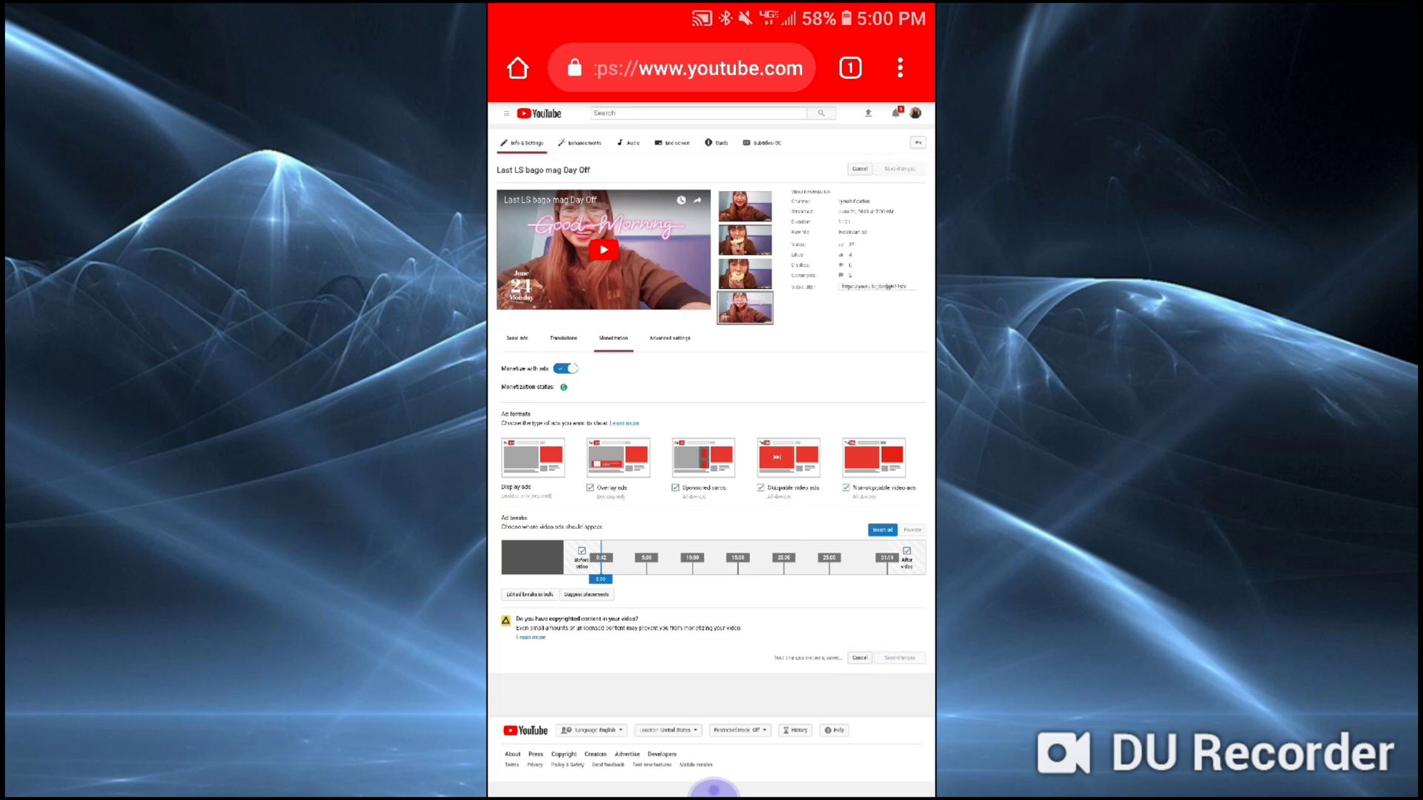